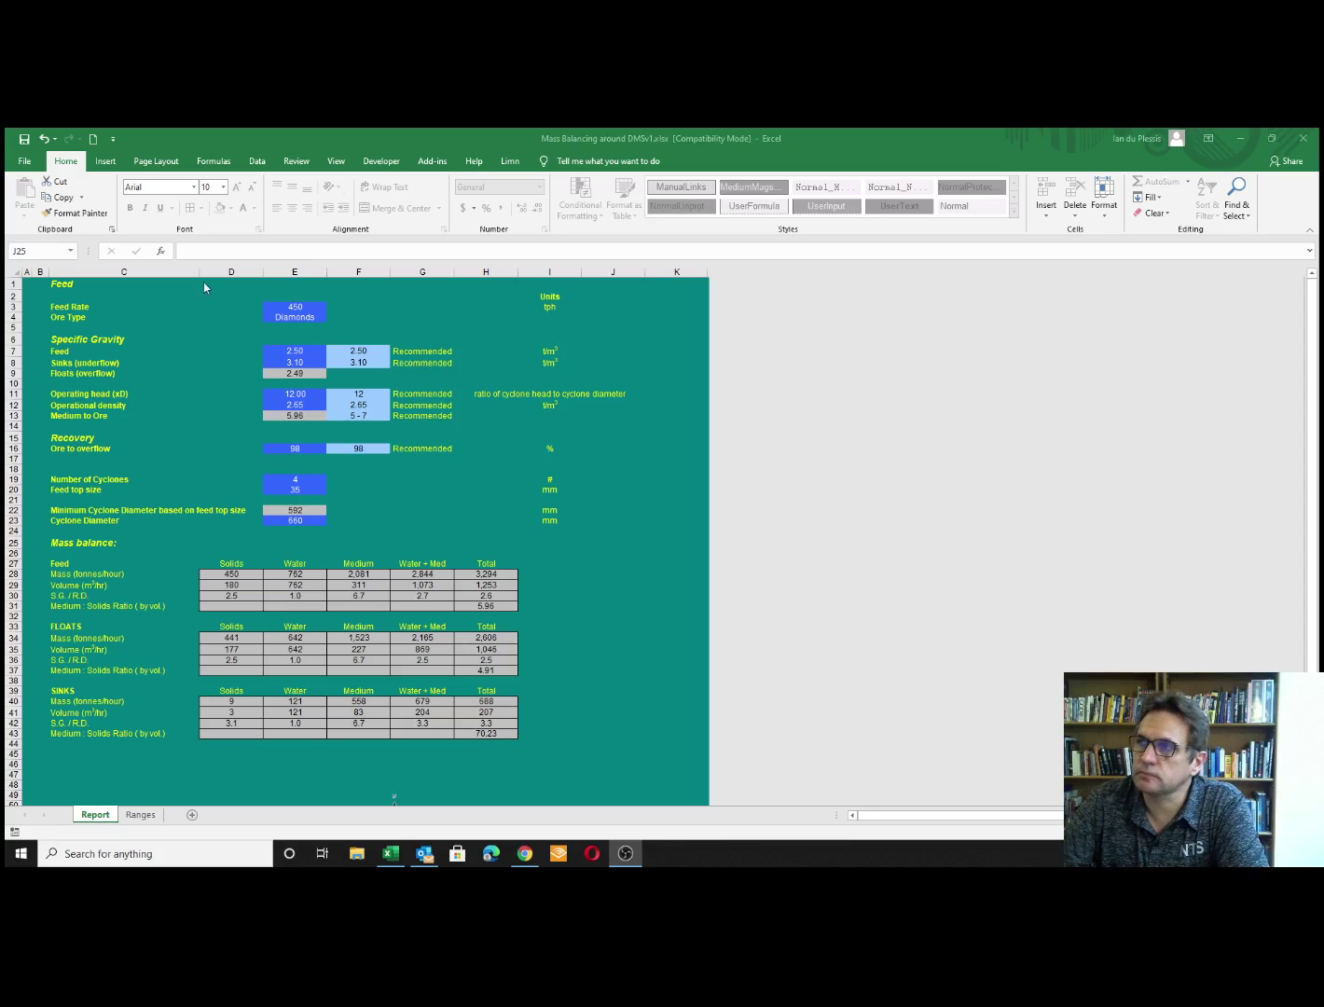
Minimize Excel and restore Chrome on the NDME offer page for the free 78-guideline plant design e-book
{"action": "left_click", "coordinate": [1243, 138]}
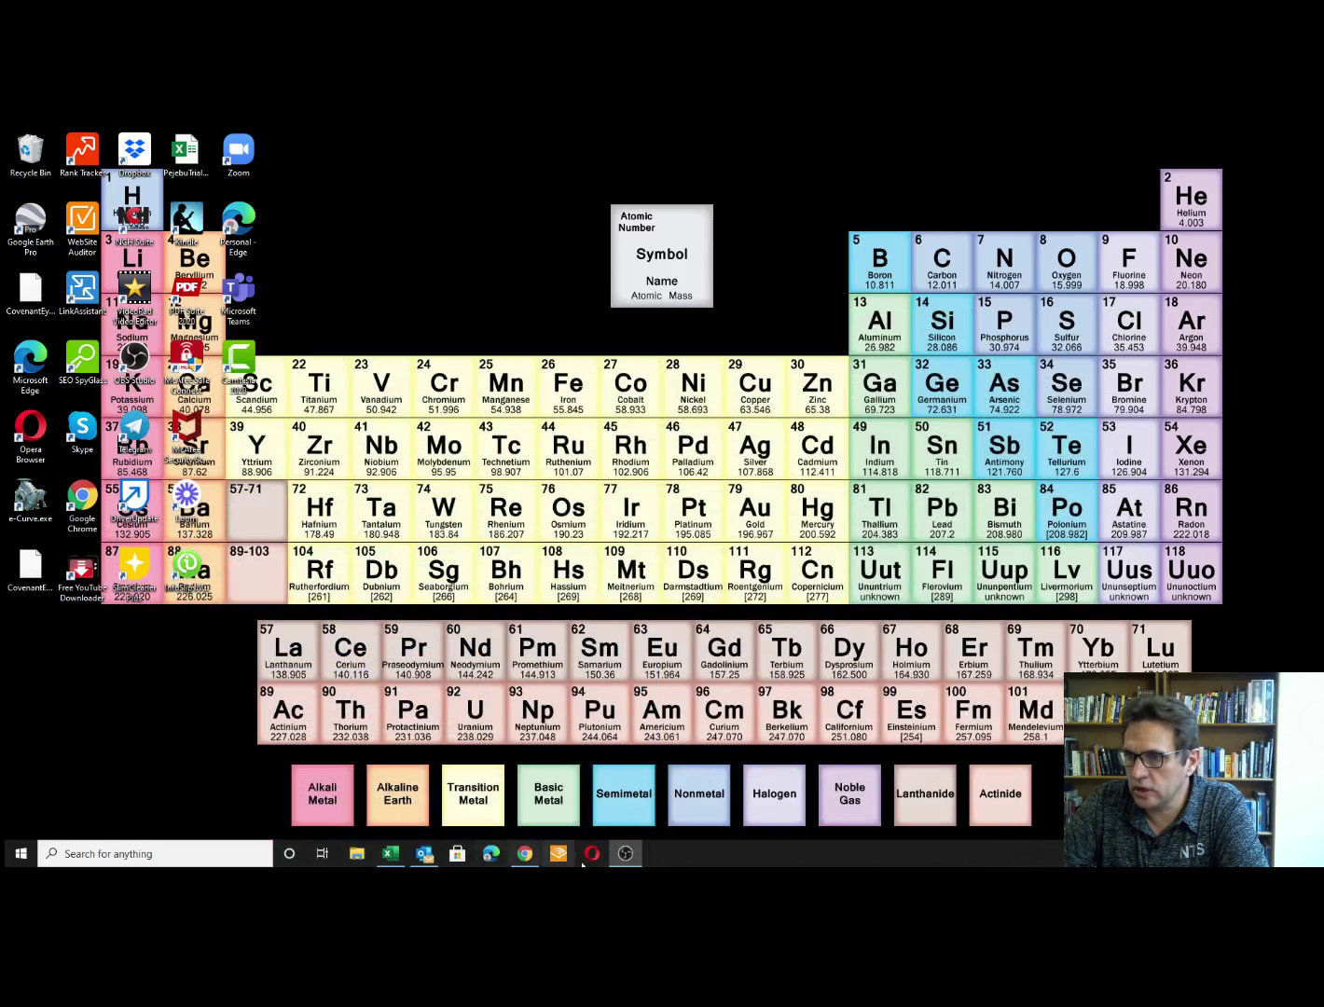
{"action": "left_click", "coordinate": [524, 853]}
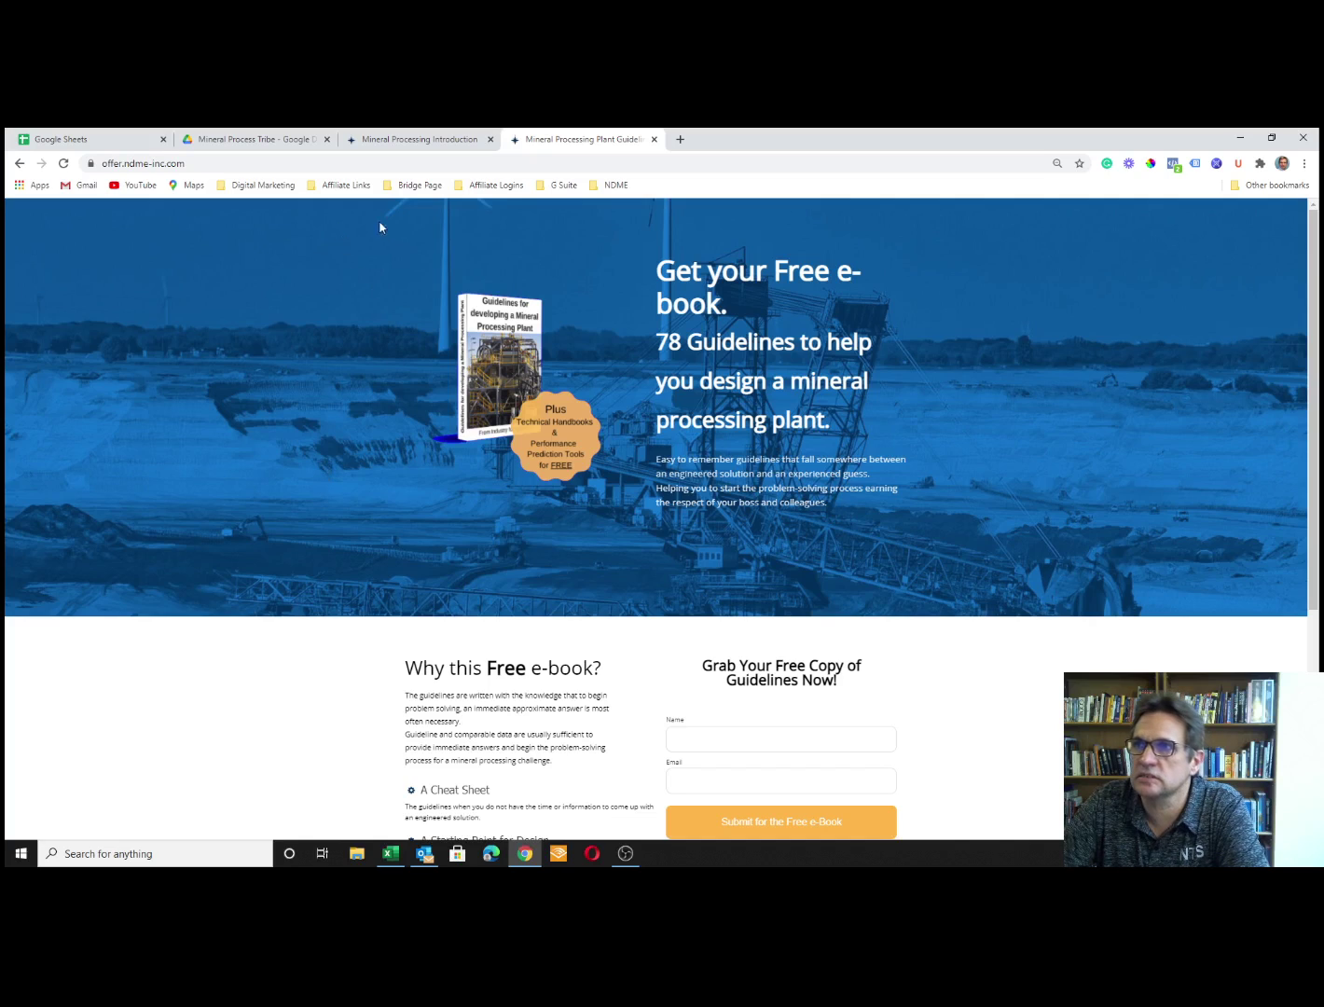
Go from the Mineral Processing Introduction page to the Mineral Process Tribe Google Drive folder
{"action": "left_click", "coordinate": [419, 143]}
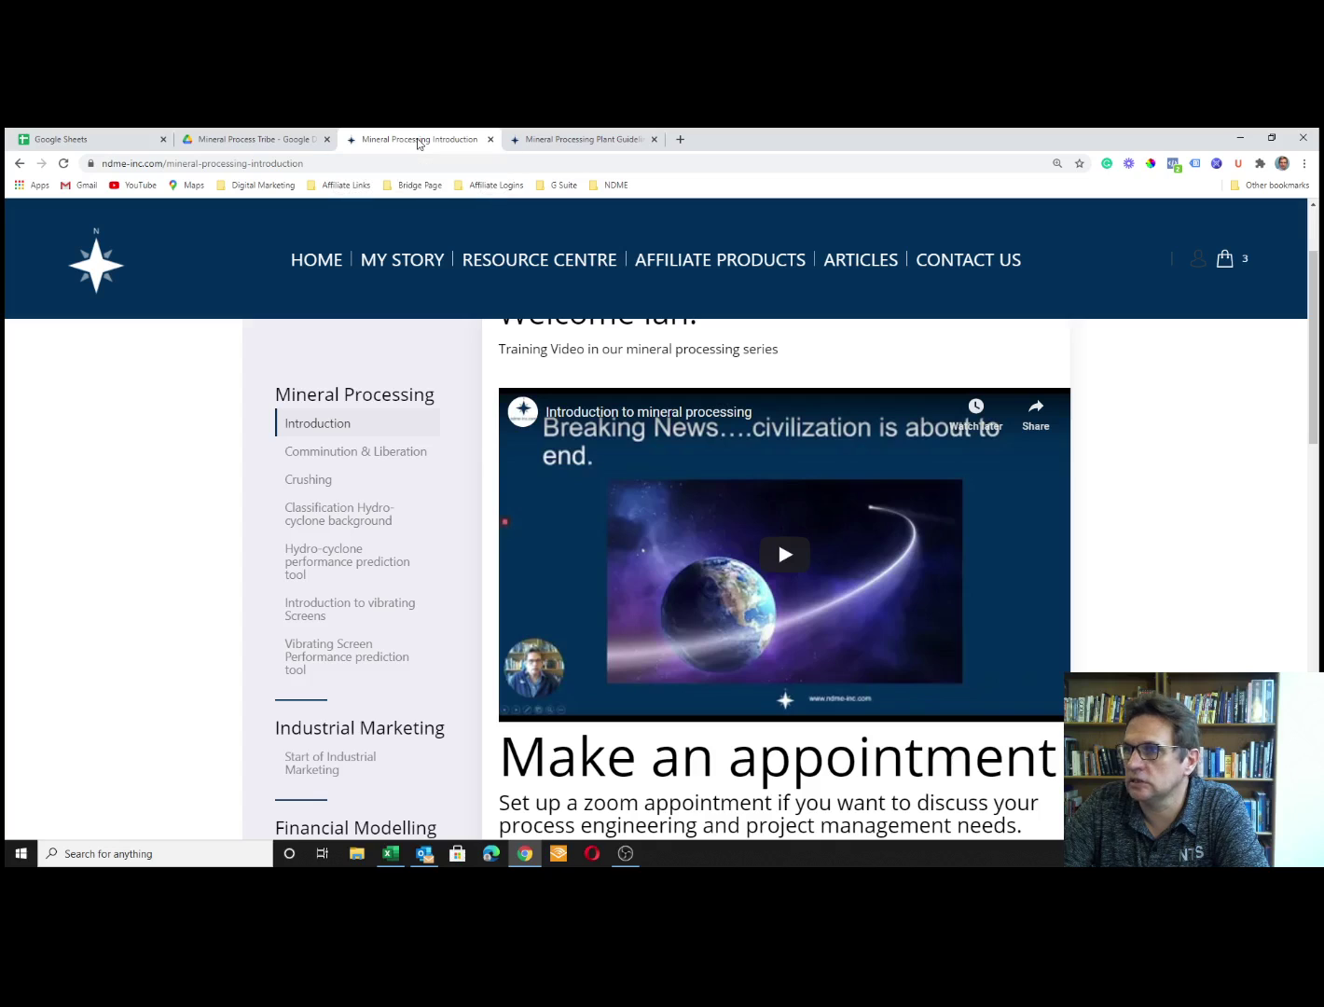
{"action": "left_click", "coordinate": [281, 142]}
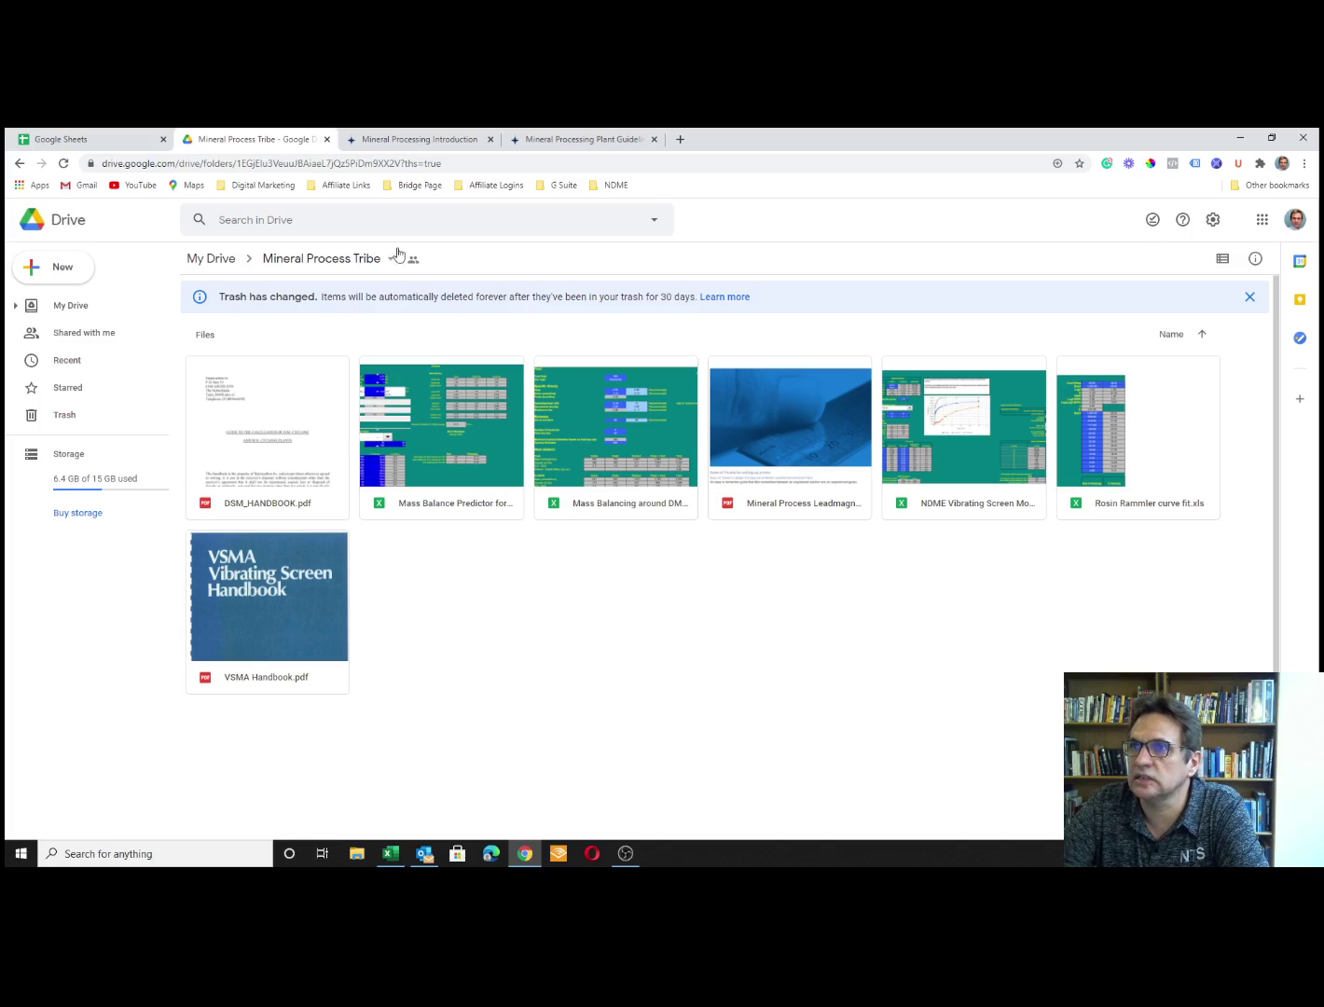
Return to the NDME Mineral Processing Introduction page with its training video
{"action": "left_click", "coordinate": [421, 140]}
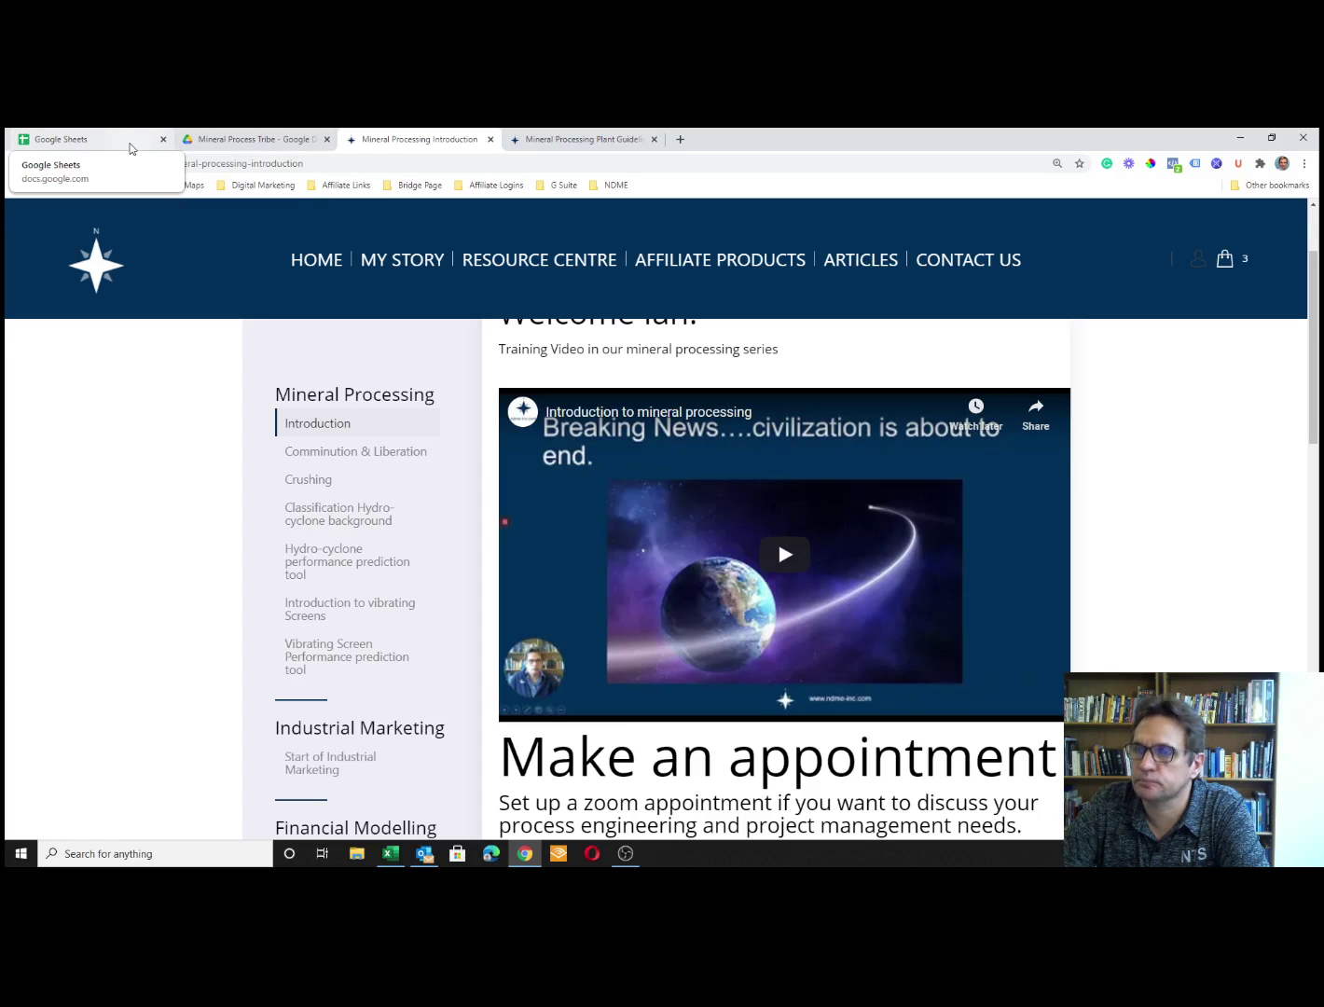
Minimize Chrome and restore Mass Balancing around DMSv1.xlsx in Excel on its Report sheet
{"action": "left_click", "coordinate": [1239, 139]}
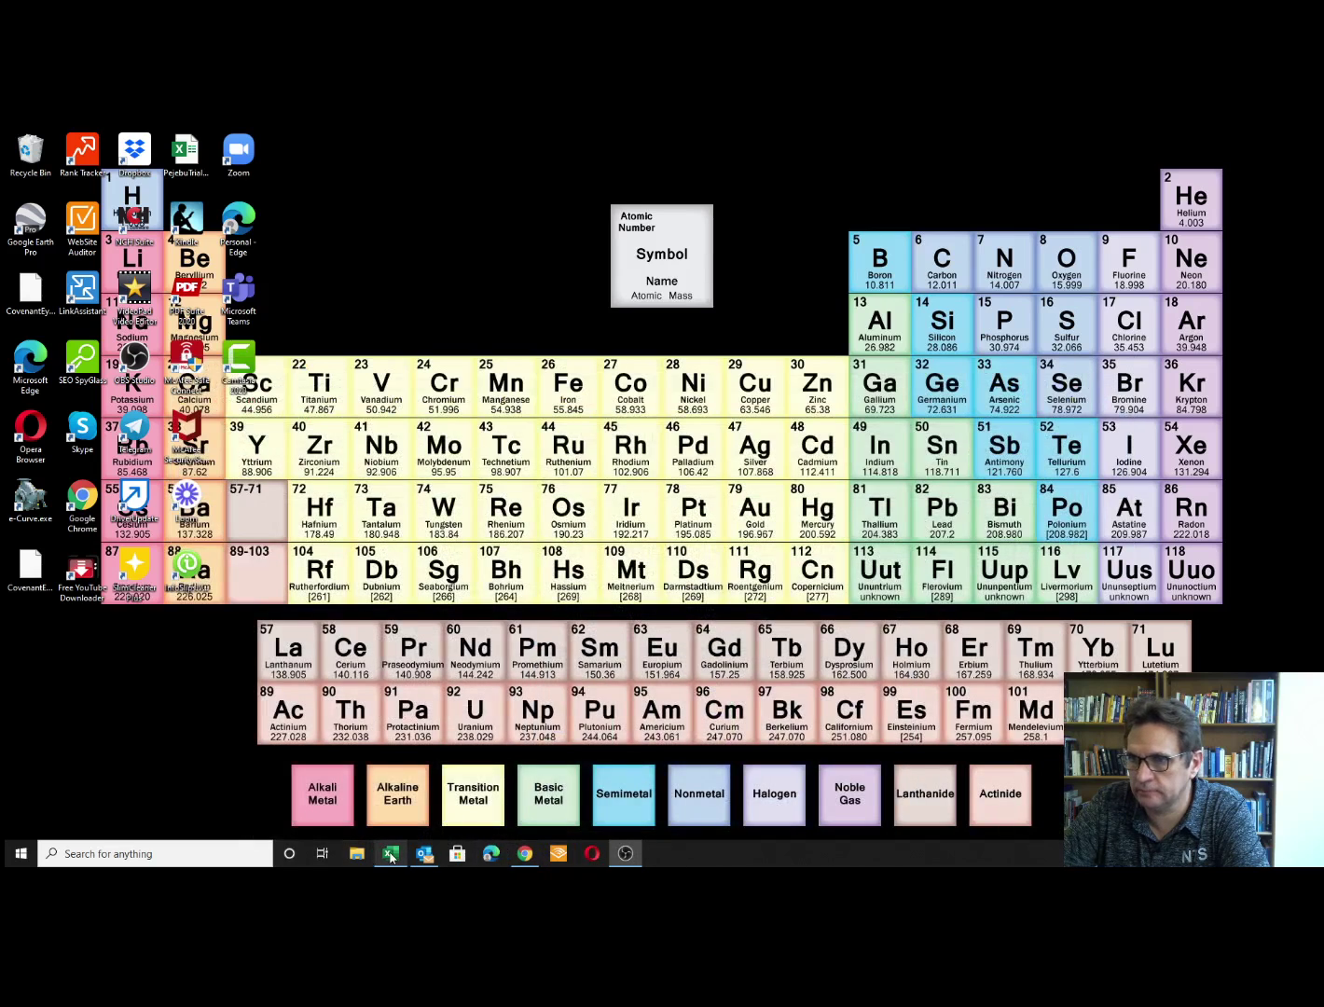
{"action": "left_click", "coordinate": [390, 855]}
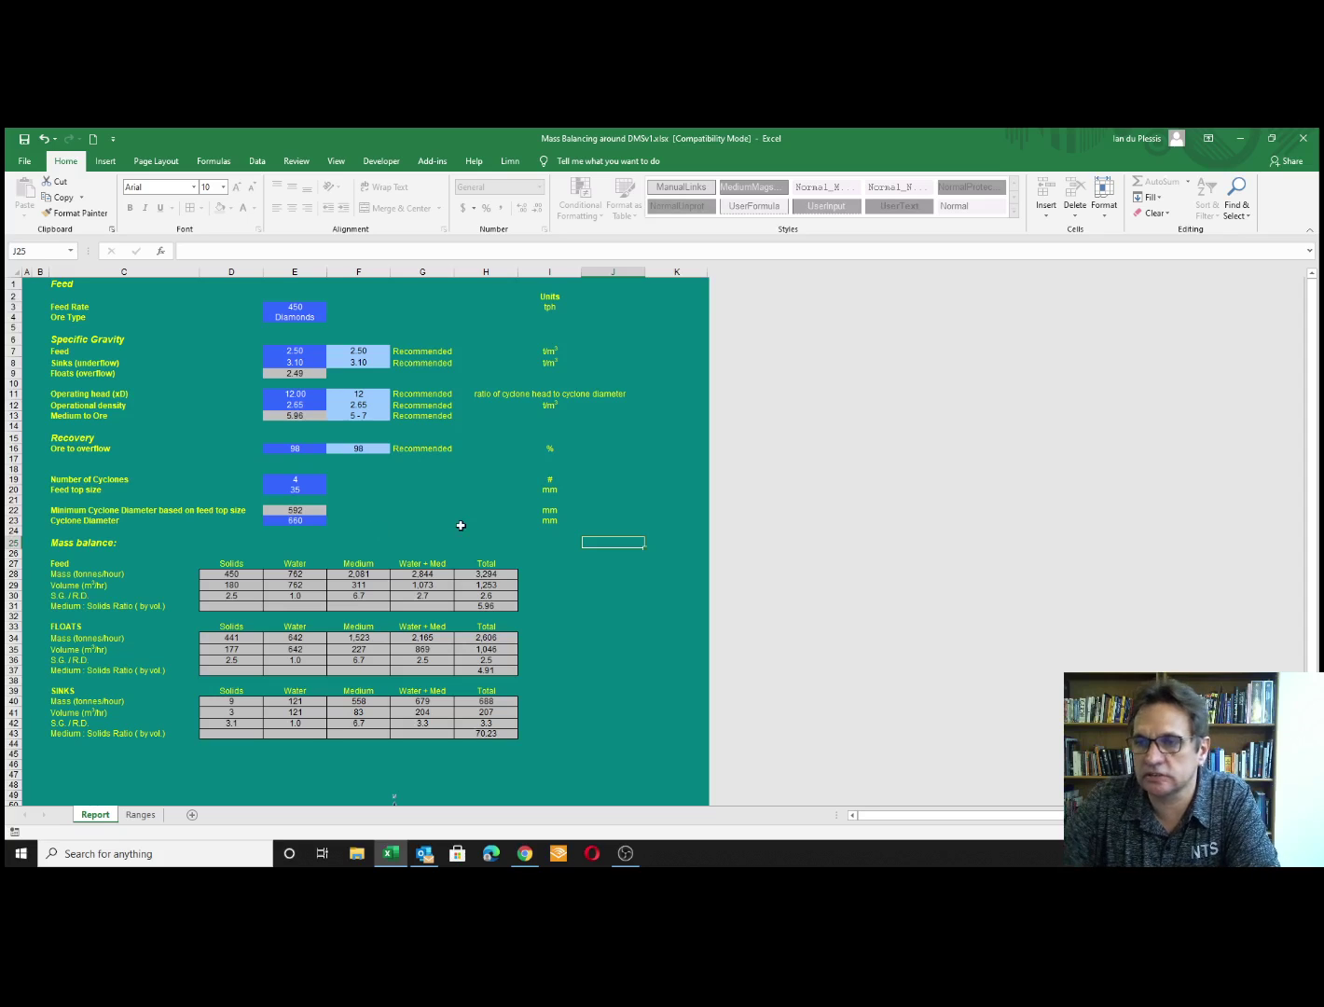
Open the Ranges sheet and point out the % Feed to O/F and Operational Head (xD) columns
{"action": "left_click", "coordinate": [141, 816]}
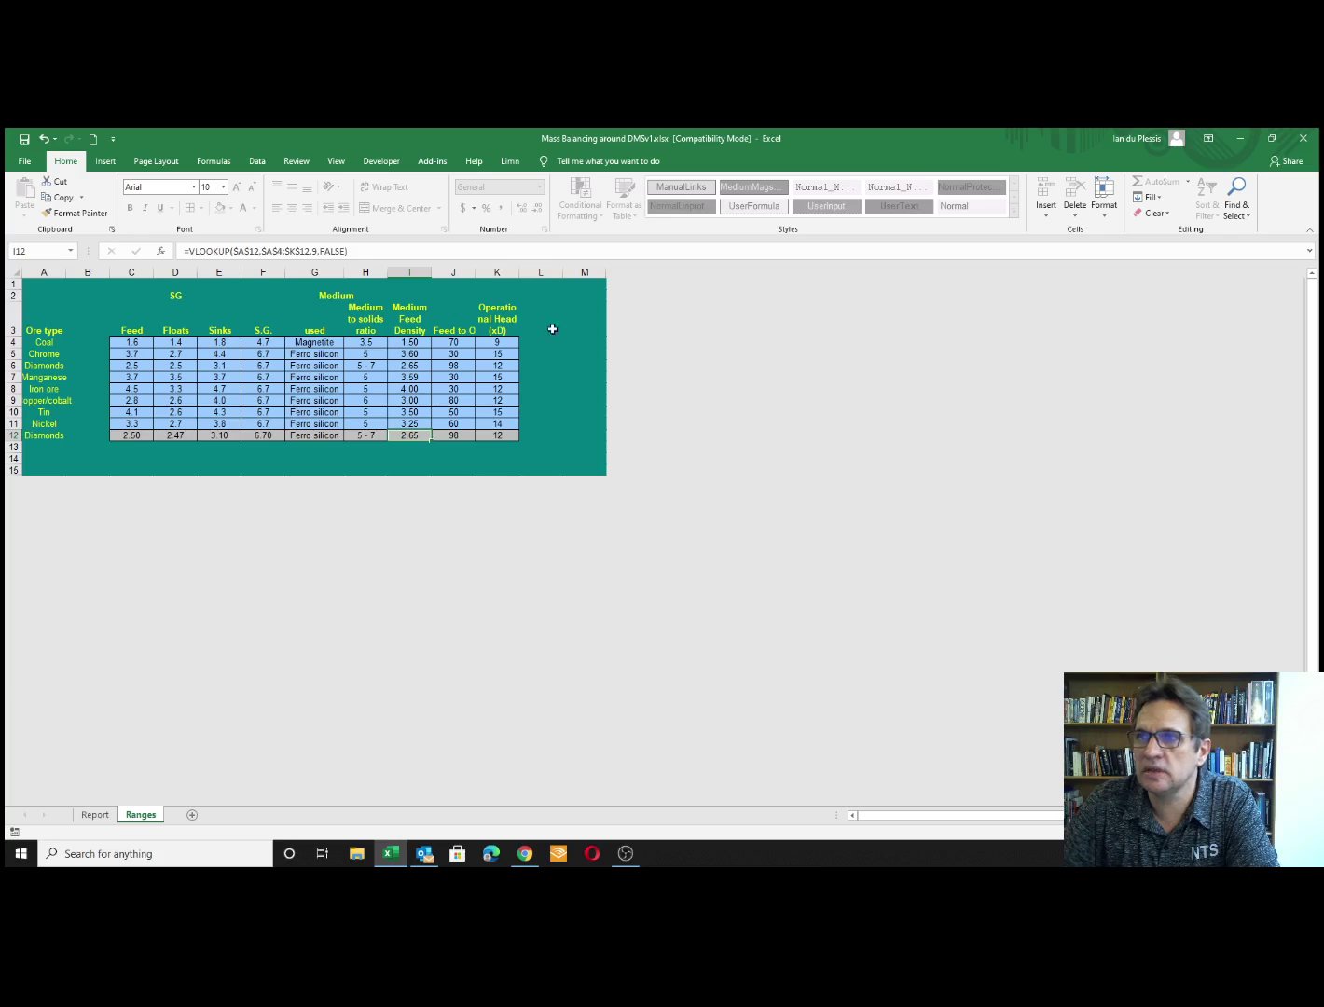
{"action": "left_click", "coordinate": [450, 332]}
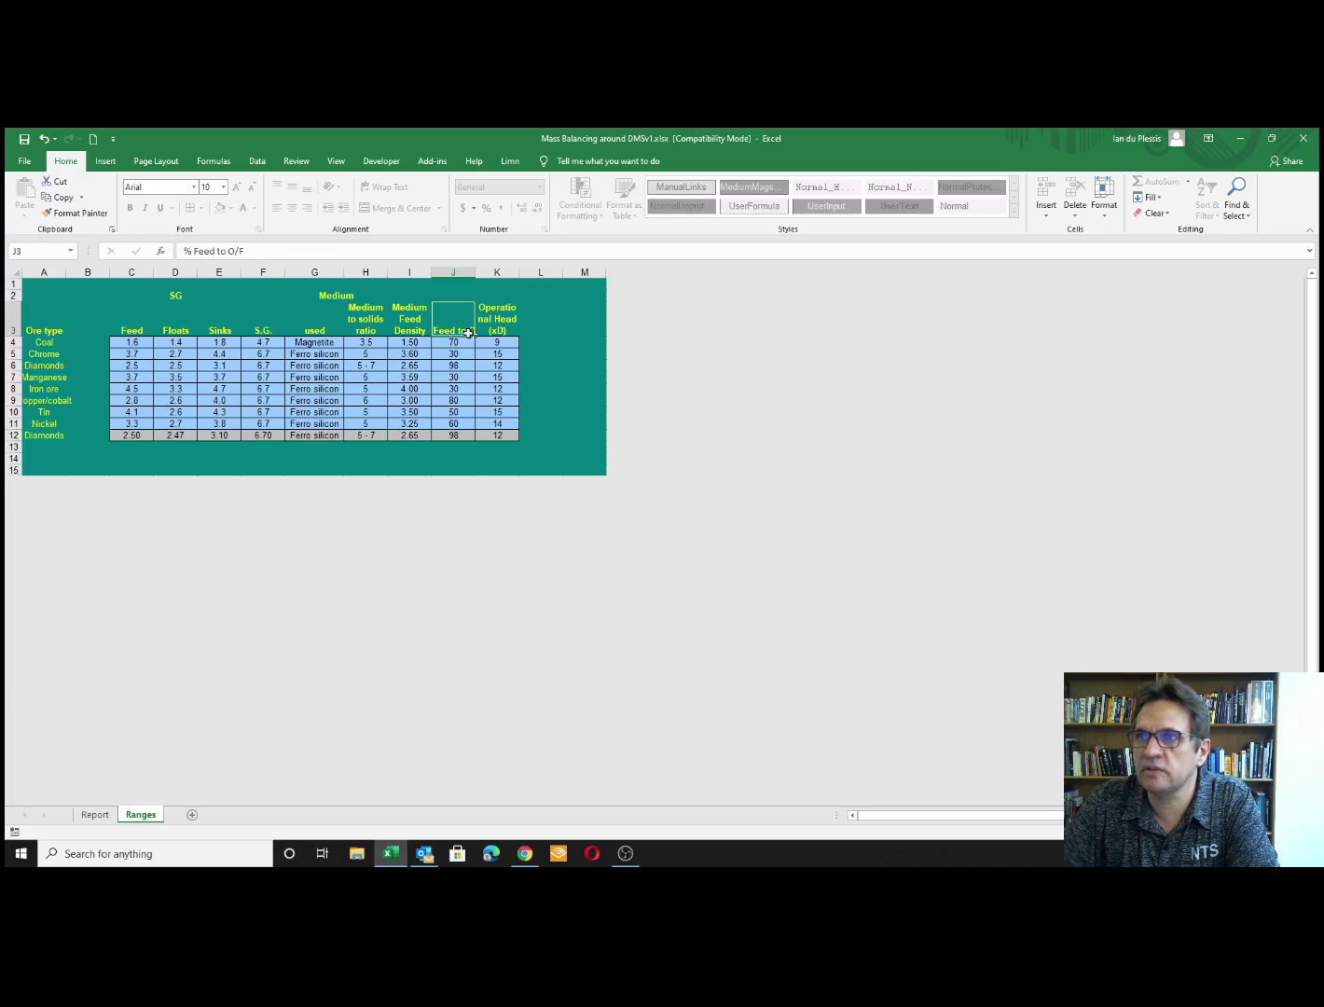
{"action": "left_click", "coordinate": [504, 318]}
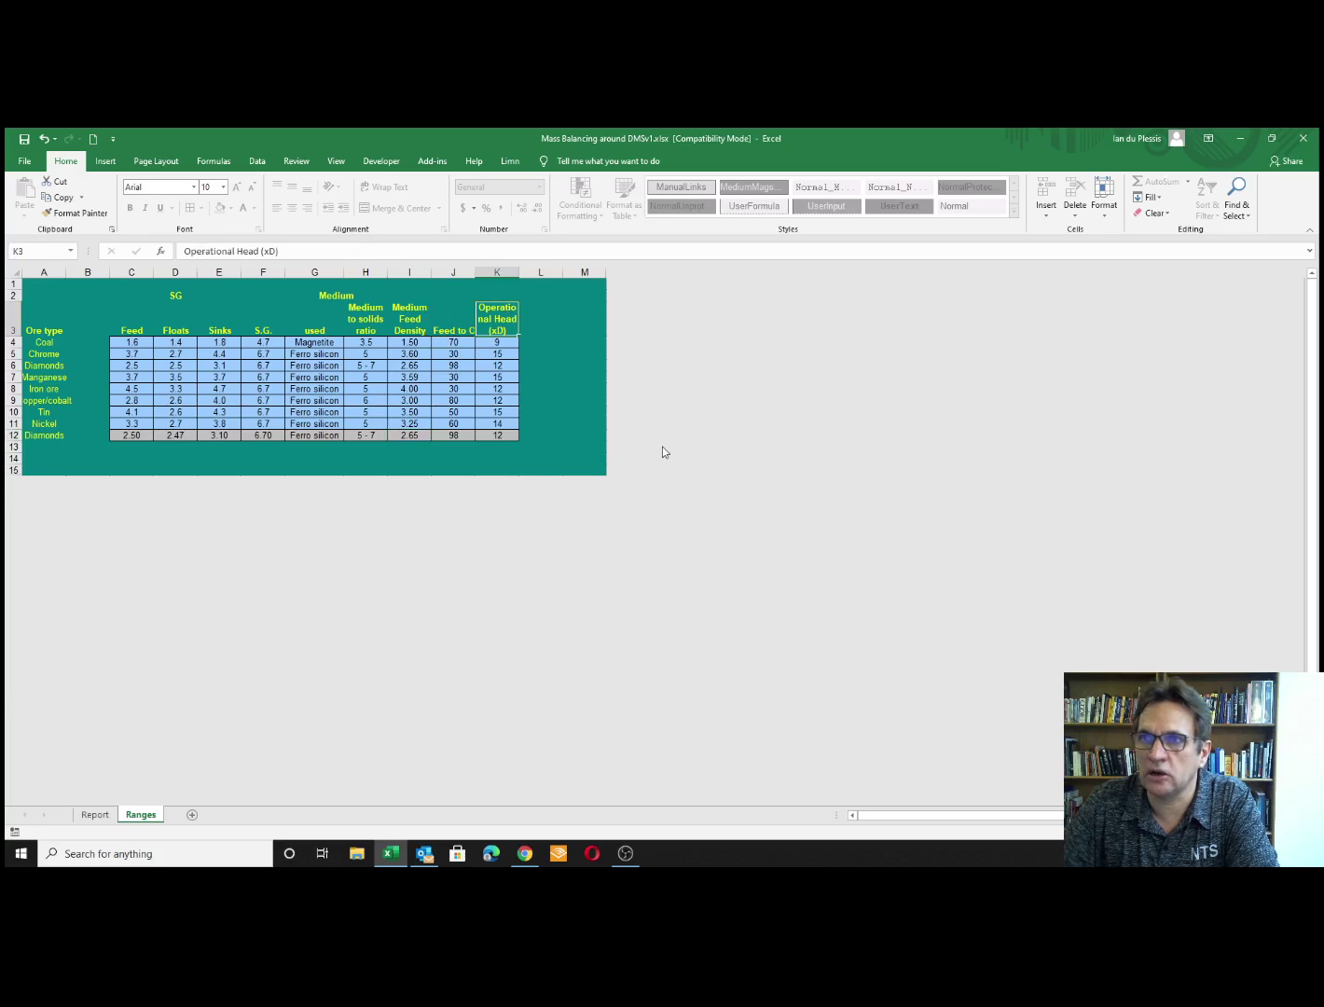
Return to the Report sheet and view the Ore Type list in E4, keeping Diamonds
{"action": "left_click", "coordinate": [95, 816]}
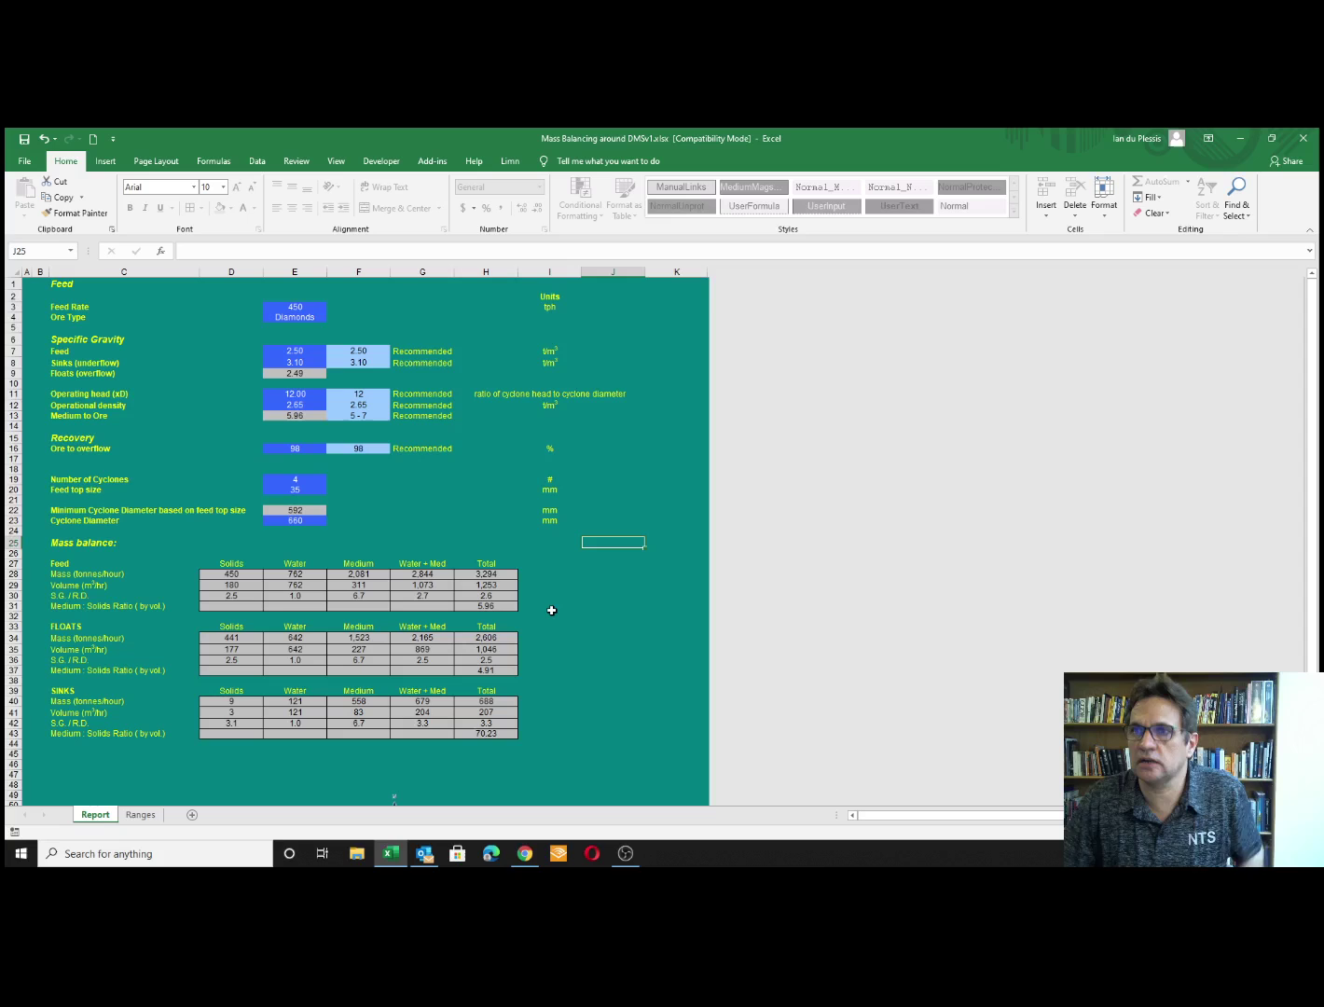
{"action": "left_click", "coordinate": [295, 307]}
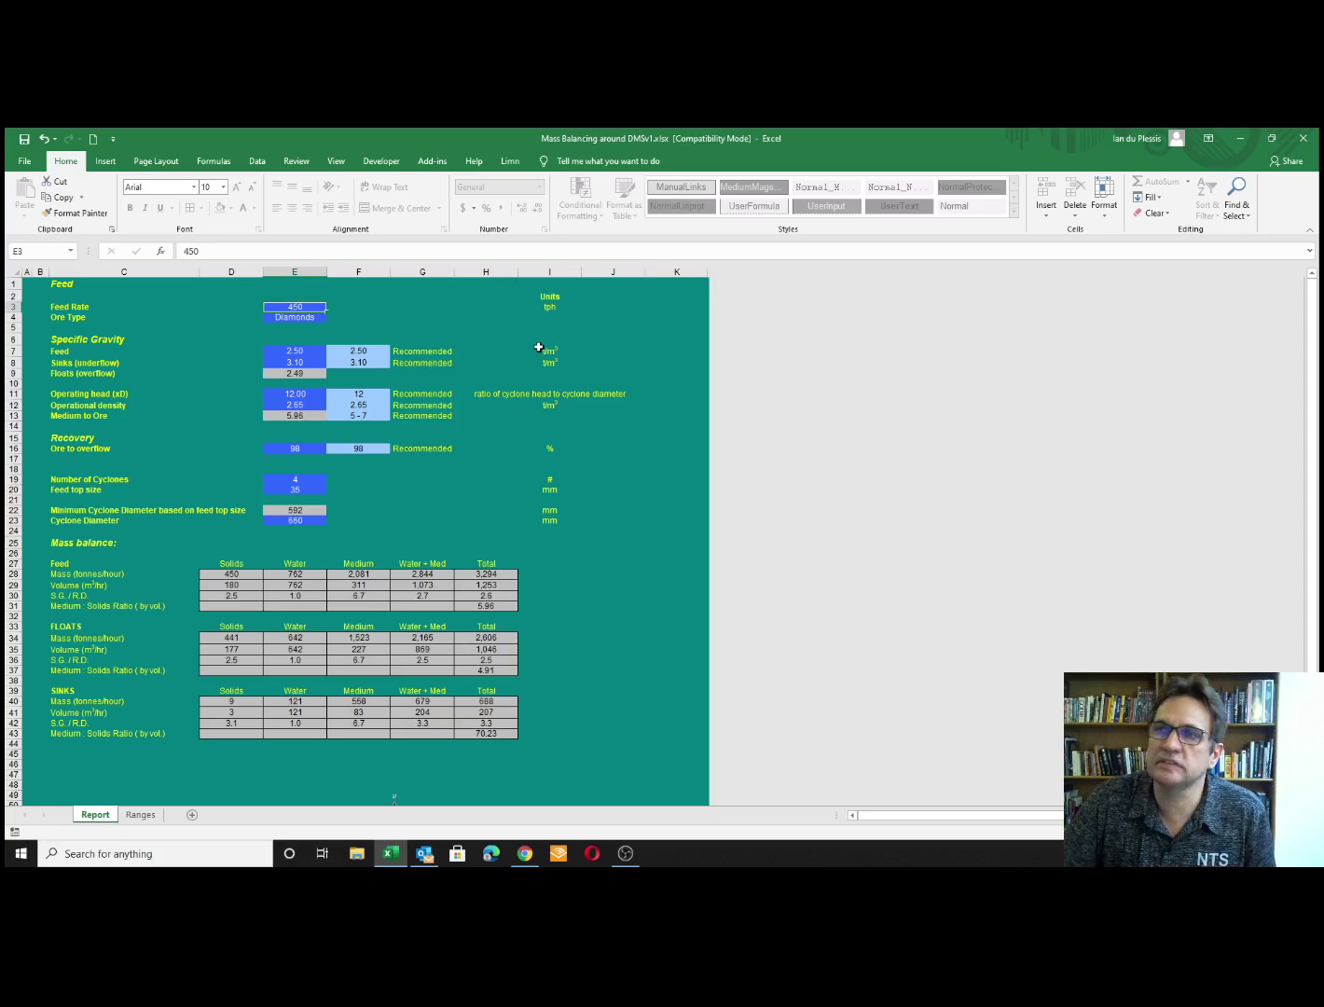
{"action": "left_click", "coordinate": [283, 317]}
{"action": "left_click", "coordinate": [332, 318]}
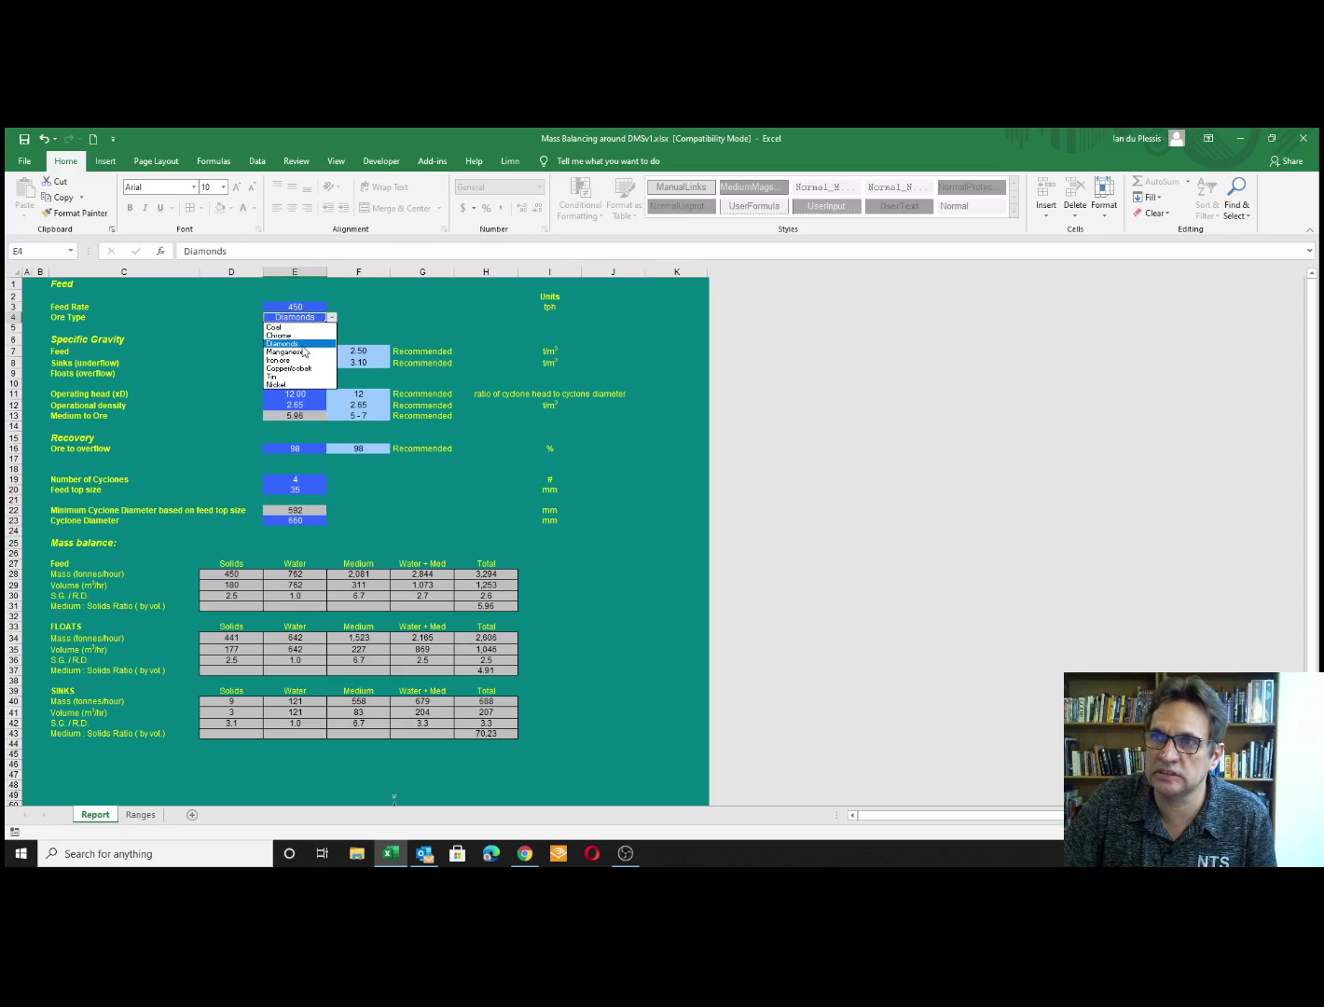
{"action": "left_click", "coordinate": [296, 343]}
Switch Ore Type to Iron ore, then back to Diamonds (feed SG 2.50, 98% recovery)
{"action": "left_click", "coordinate": [332, 317]}
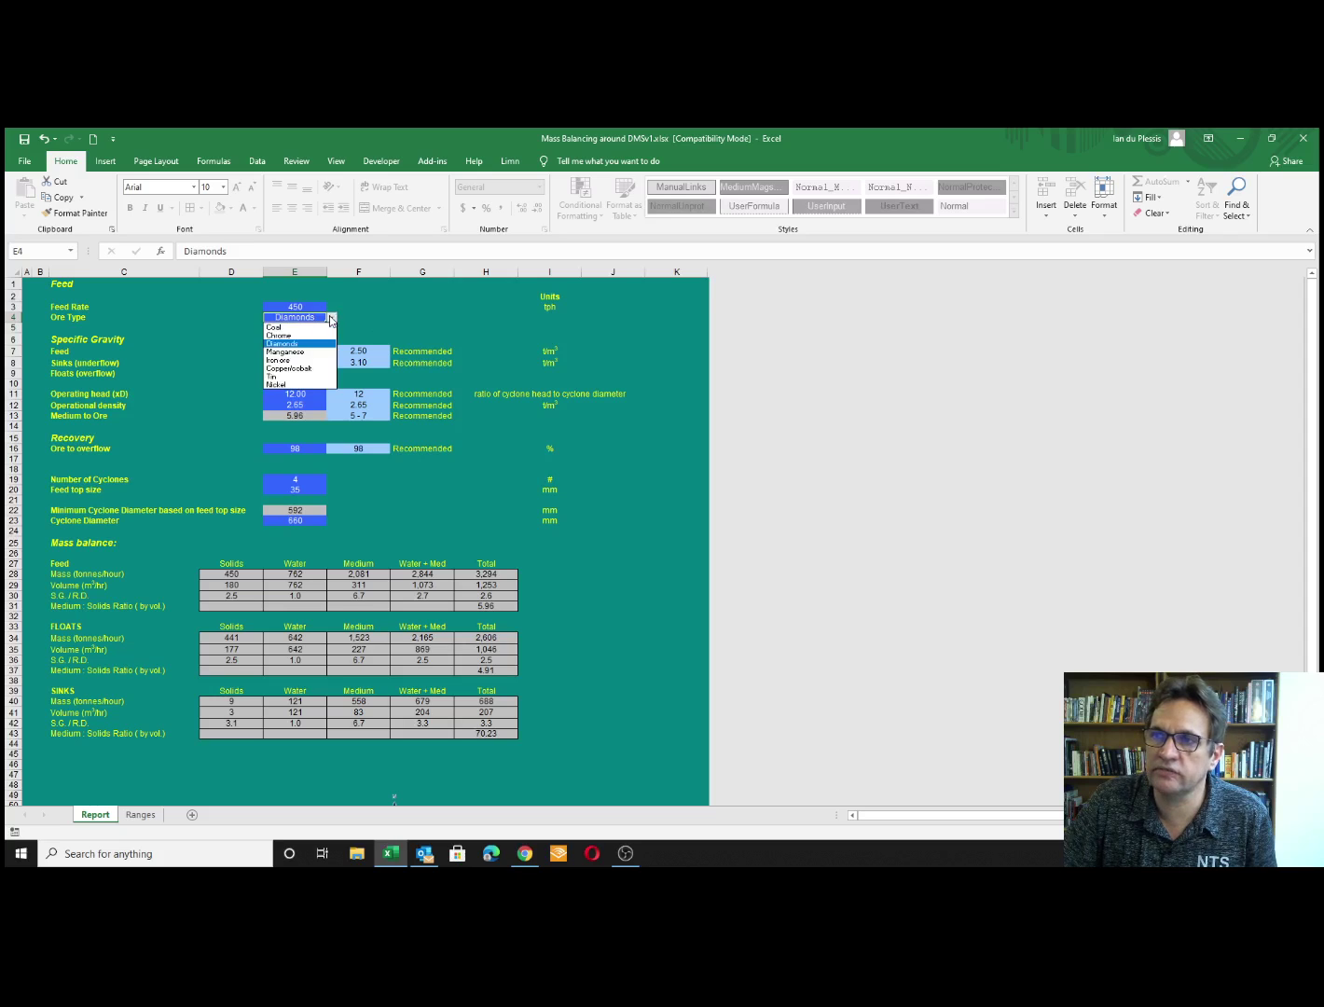
{"action": "left_click", "coordinate": [297, 355]}
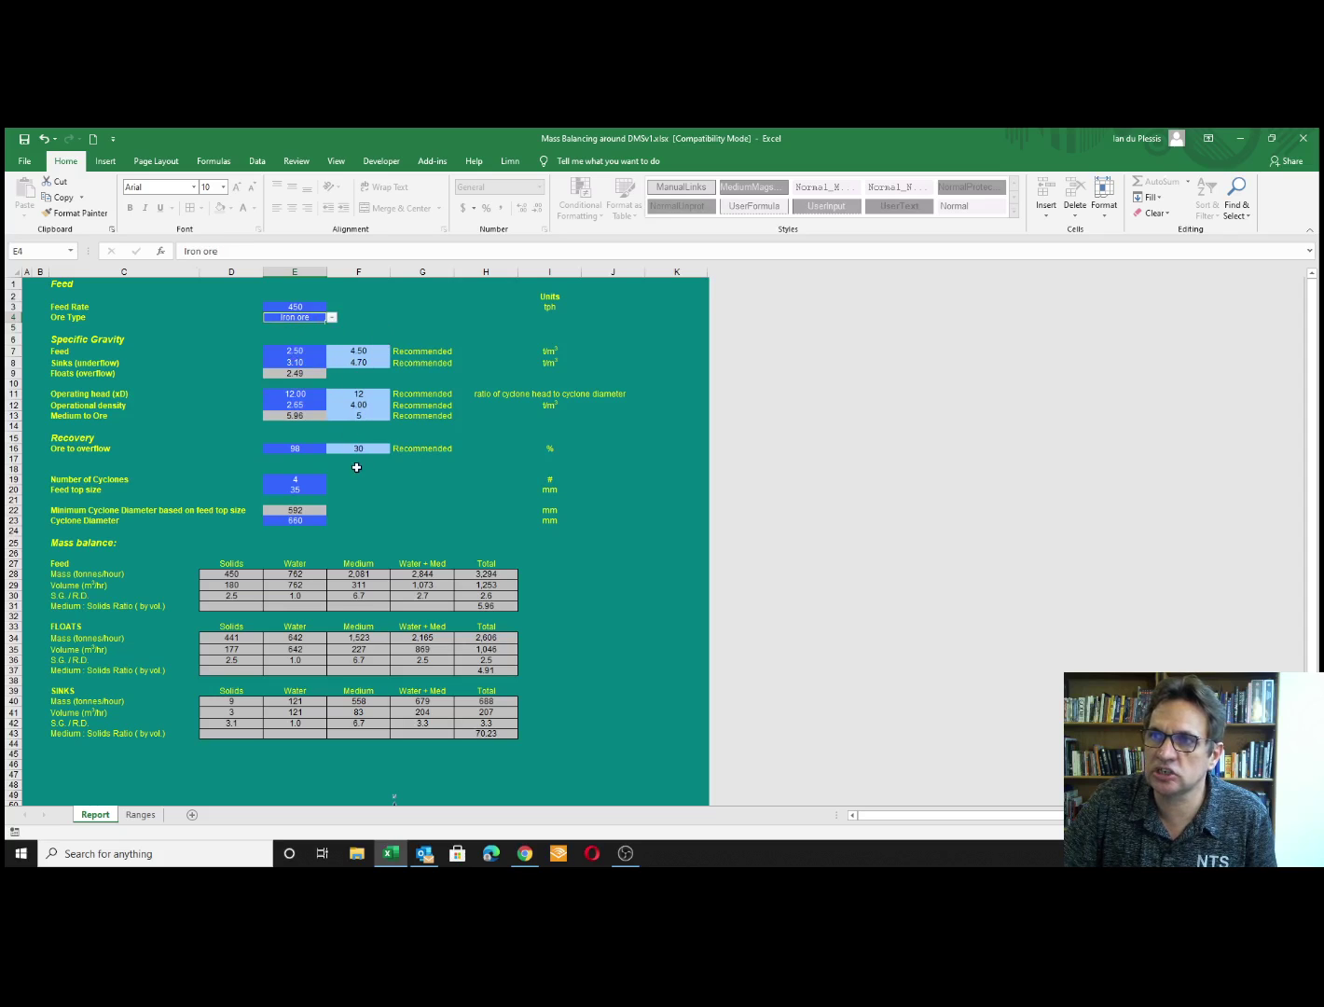
{"action": "left_click", "coordinate": [332, 317]}
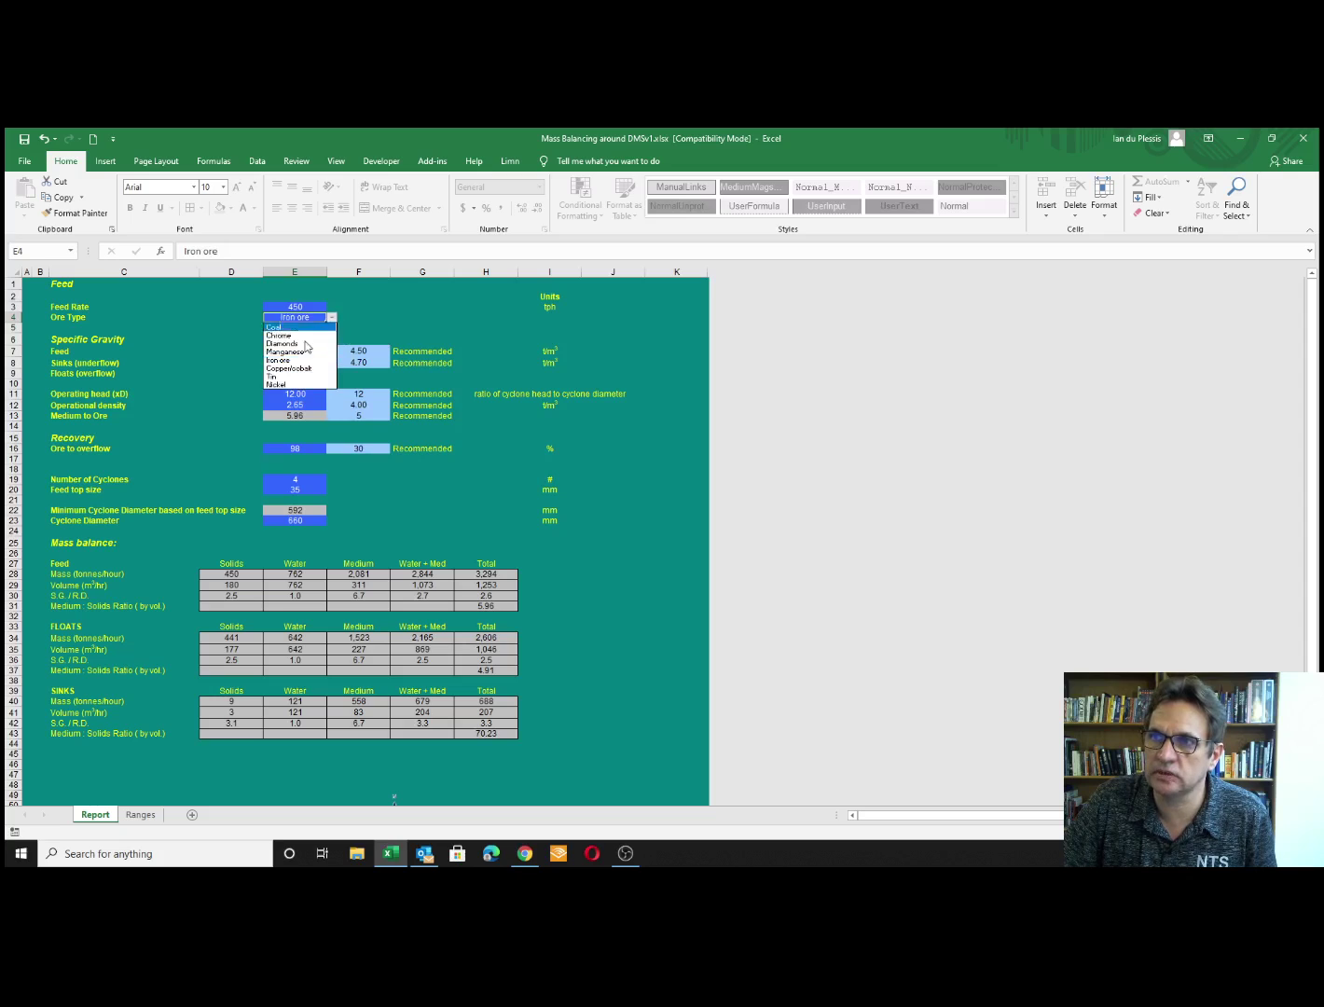
{"action": "left_click", "coordinate": [294, 344]}
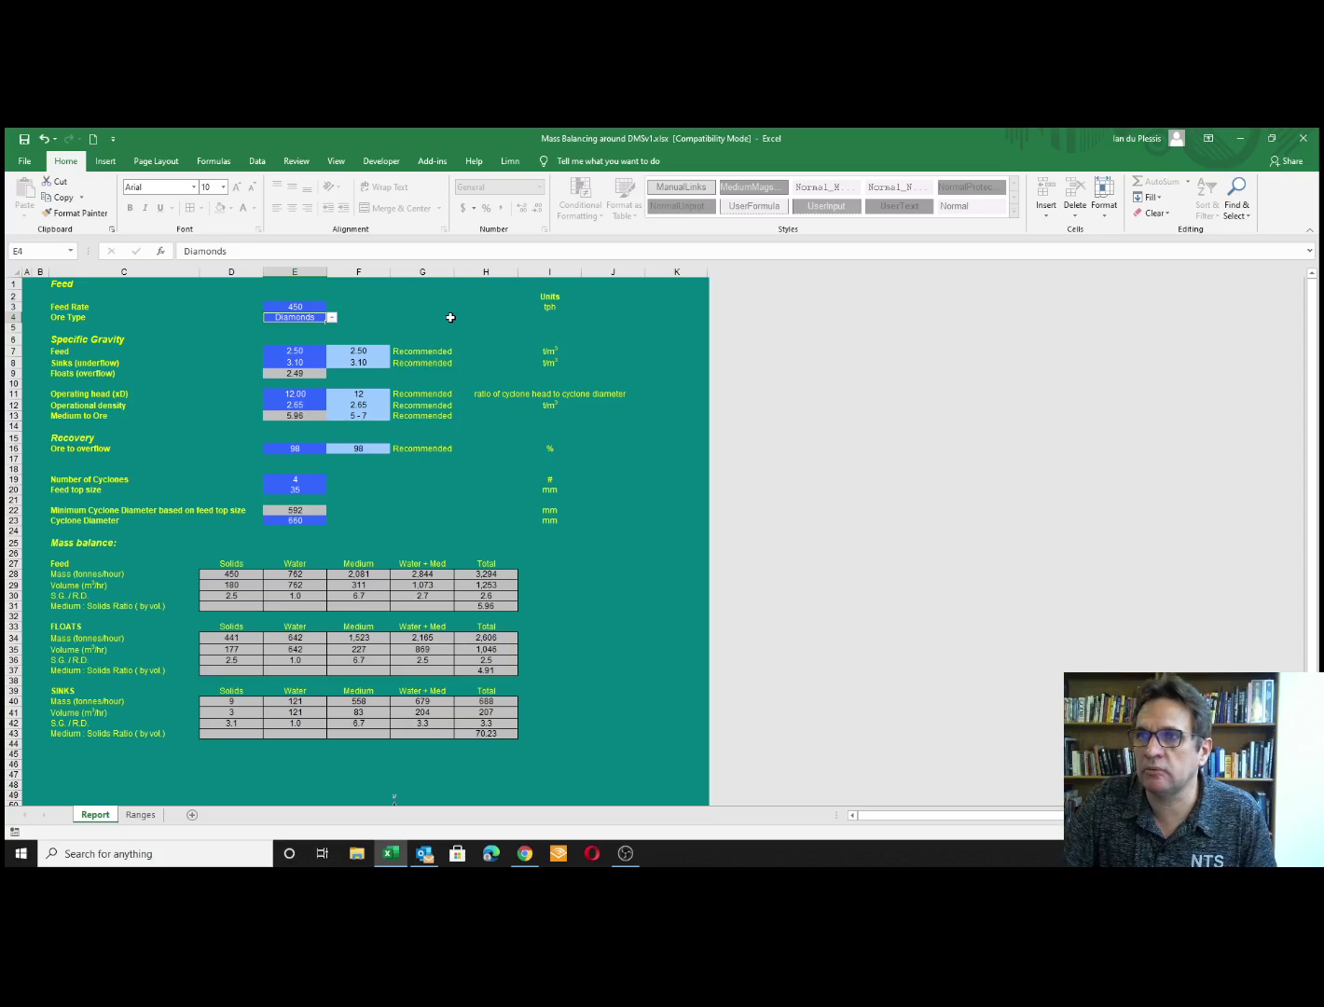
{"action": "left_click", "coordinate": [286, 395]}
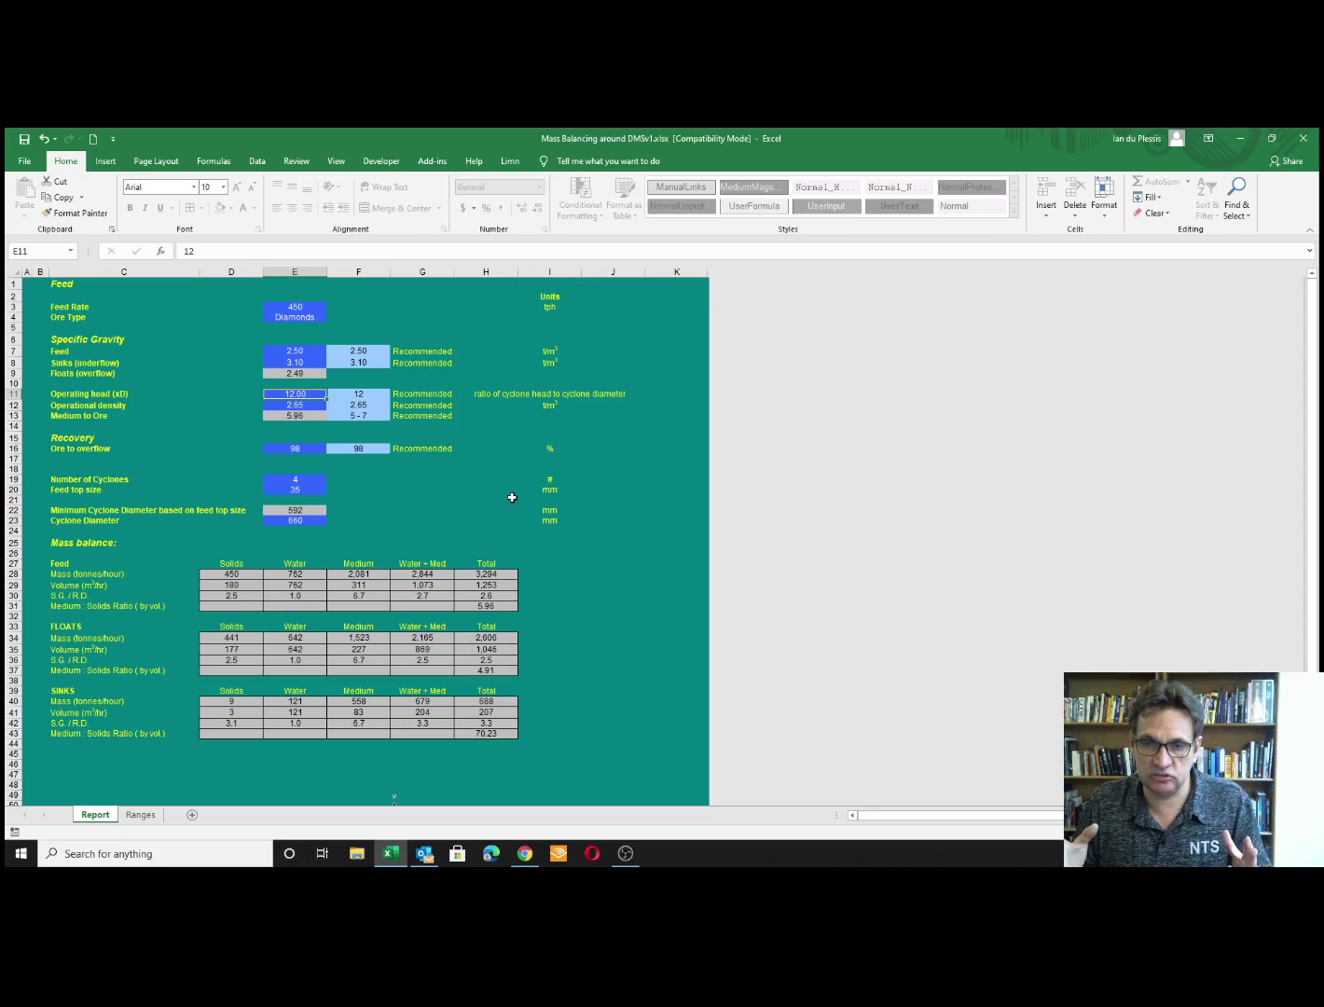
{"action": "left_click", "coordinate": [283, 405]}
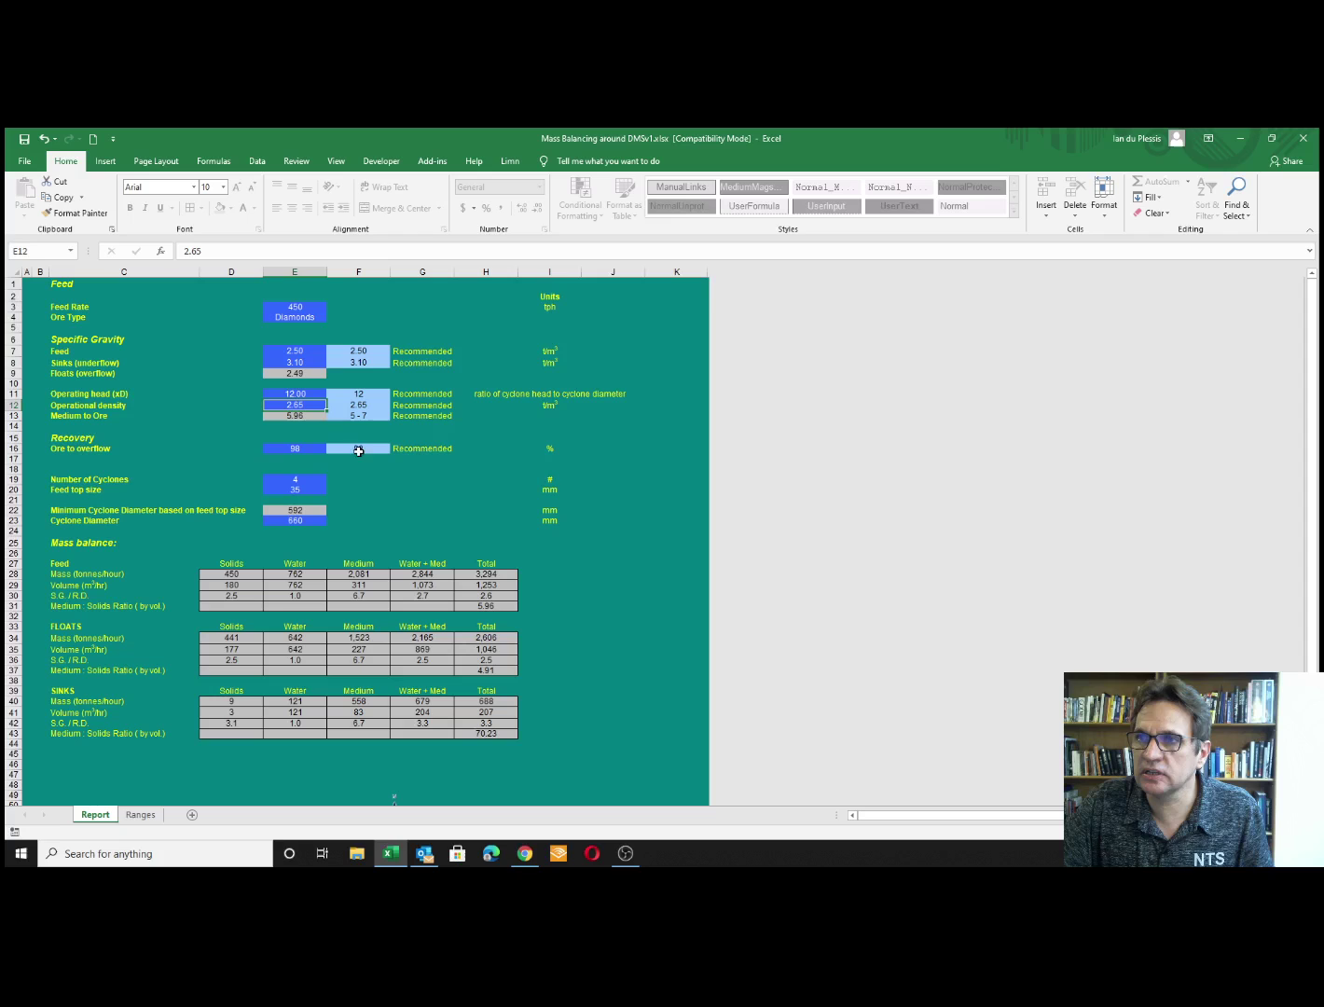
{"action": "left_click", "coordinate": [295, 418]}
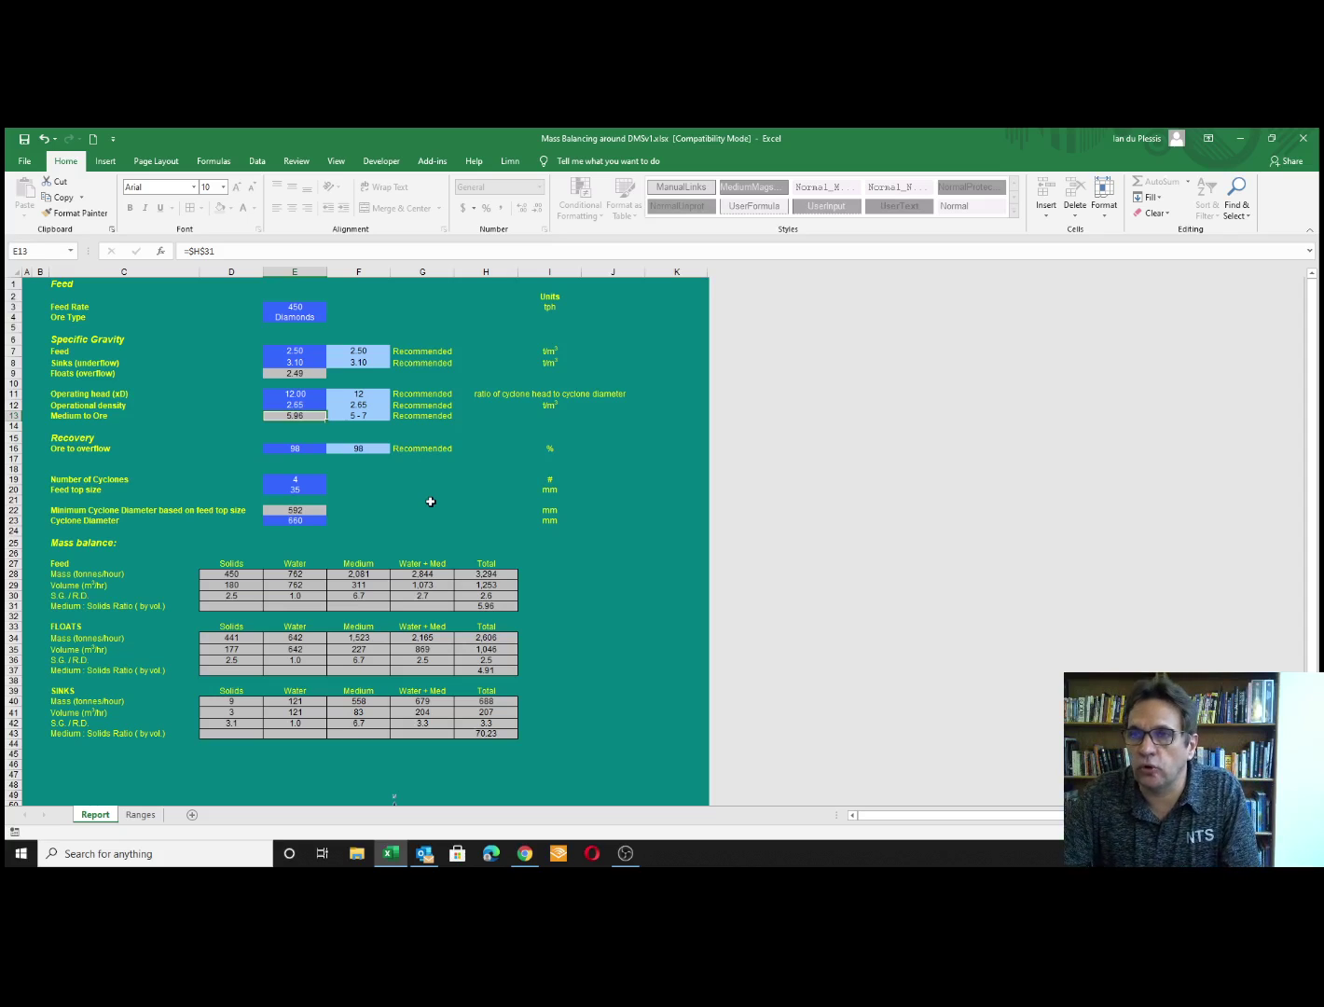
{"action": "left_click", "coordinate": [289, 449]}
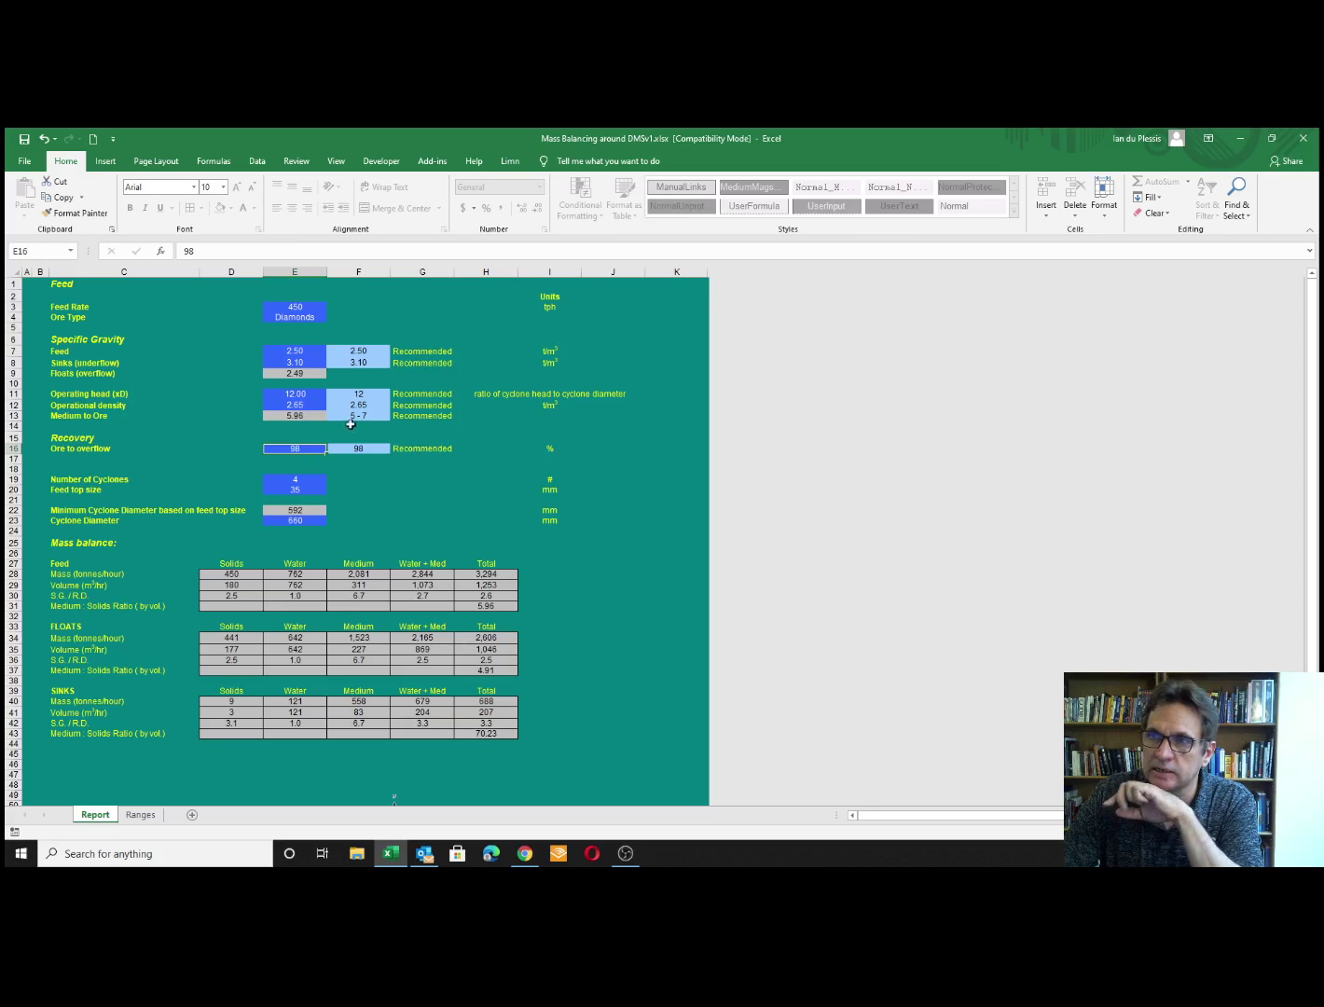
{"action": "left_click", "coordinate": [299, 316]}
{"action": "left_click", "coordinate": [331, 318]}
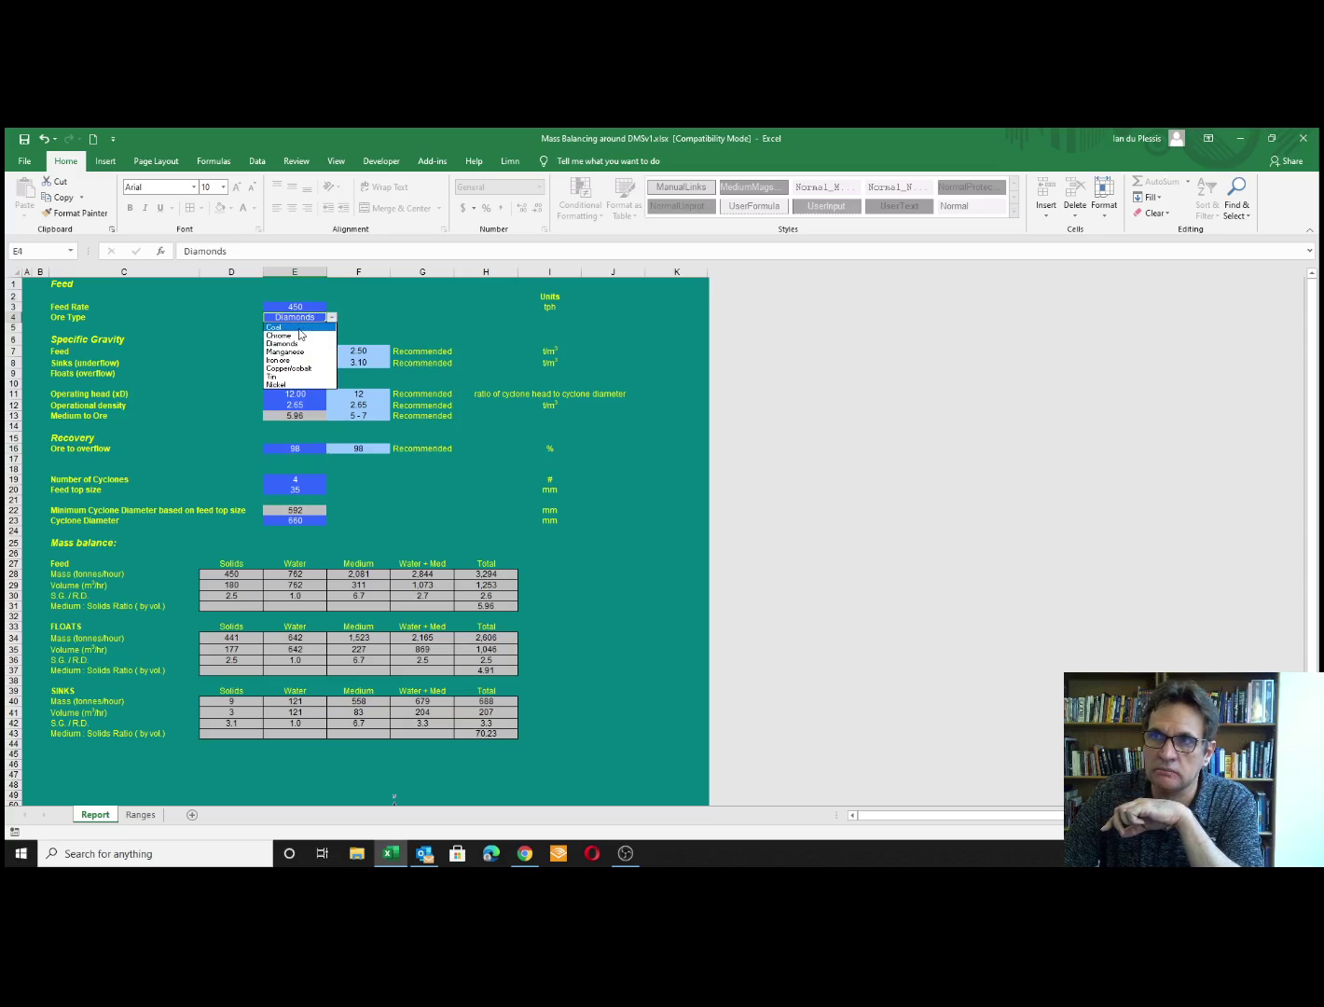
{"action": "left_click", "coordinate": [300, 343]}
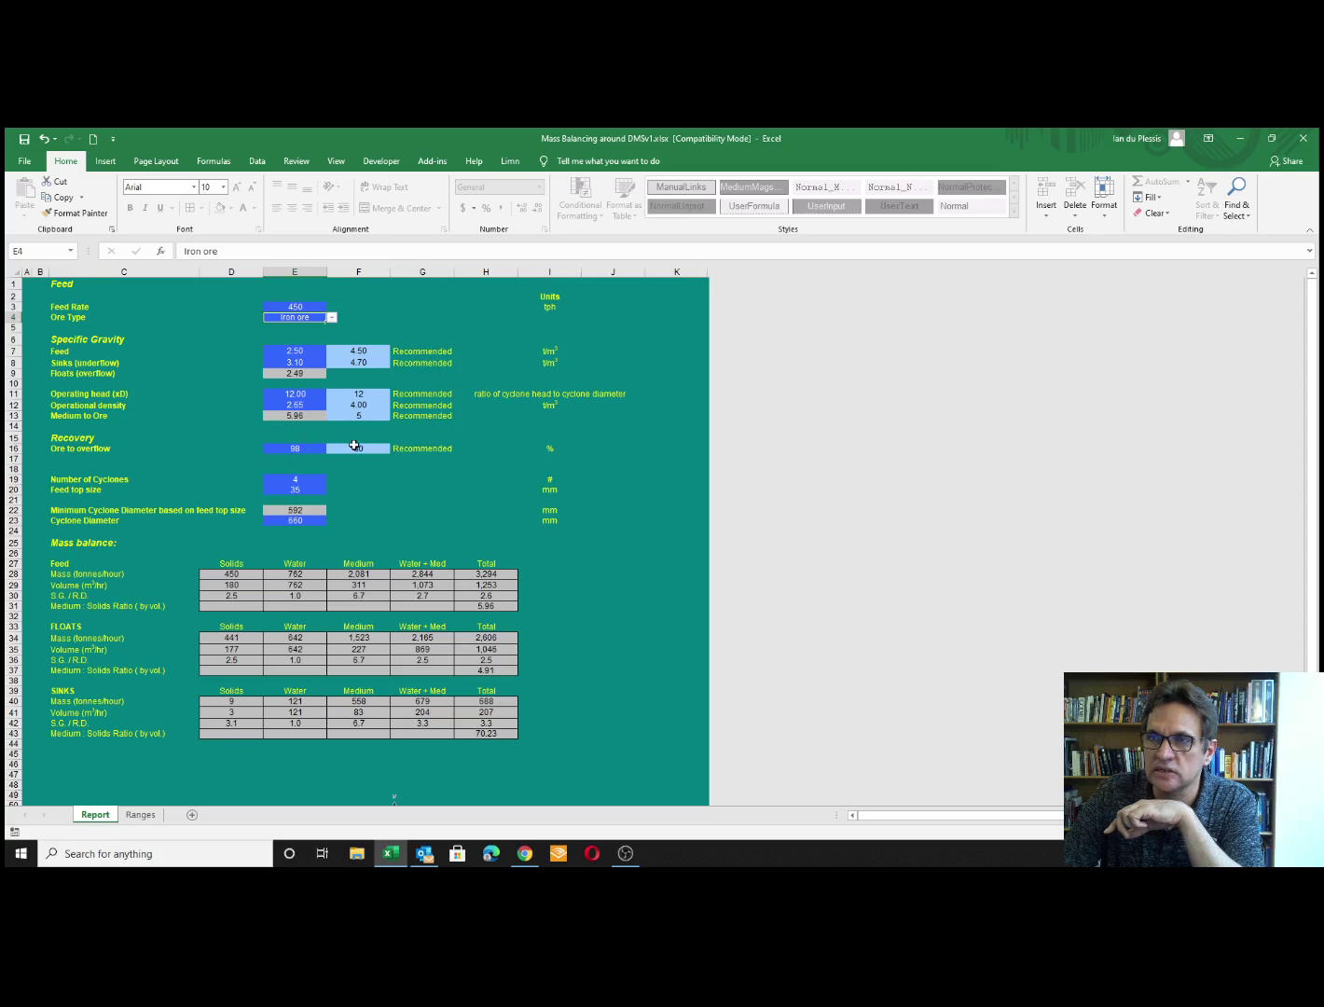
{"action": "left_click", "coordinate": [332, 317]}
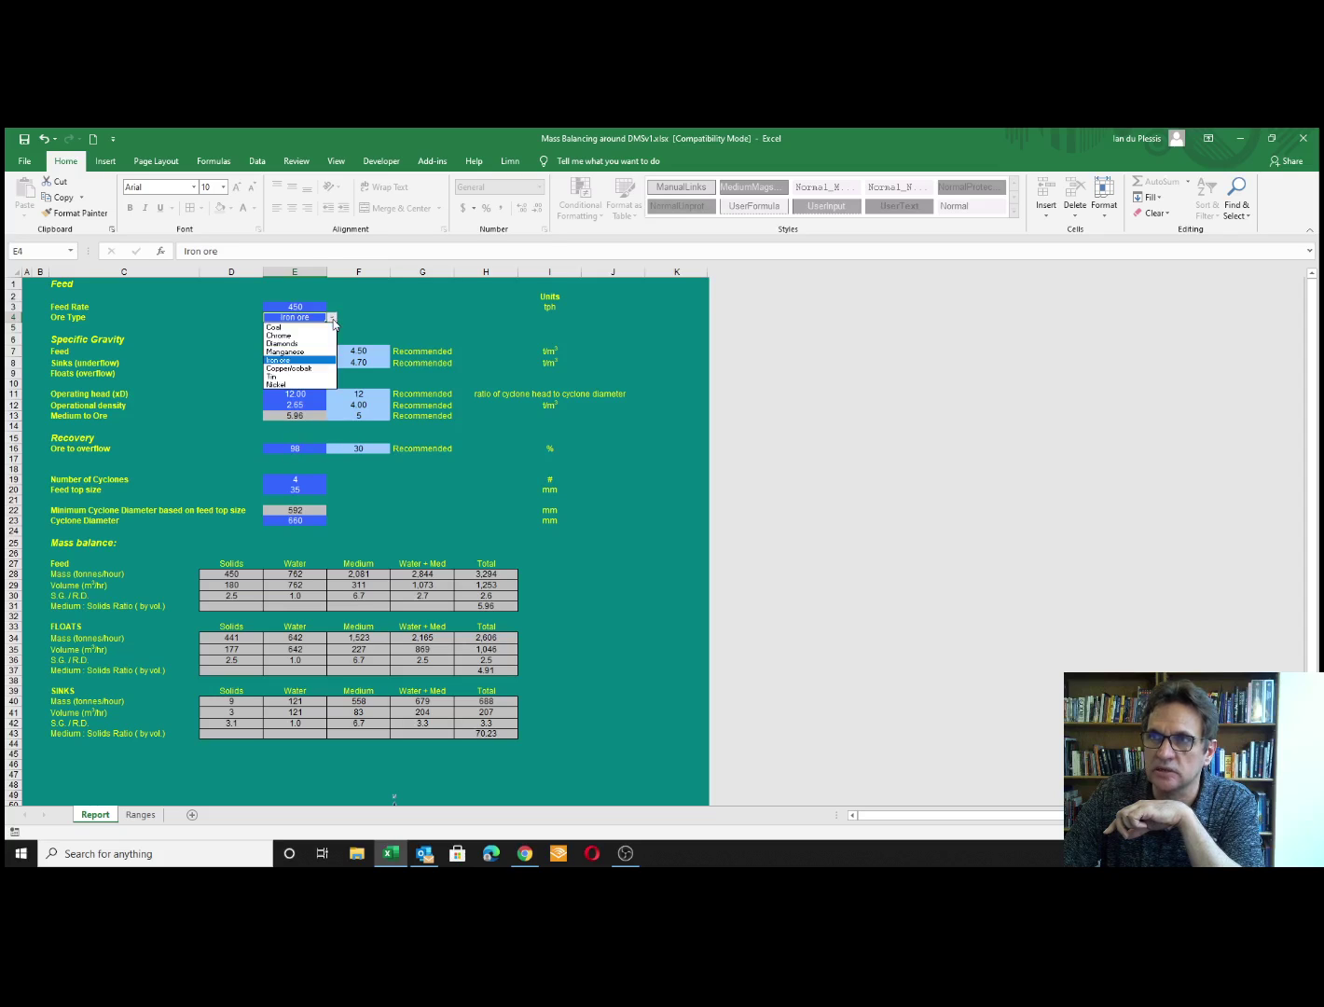
{"action": "left_click", "coordinate": [292, 345]}
{"action": "left_click", "coordinate": [411, 511]}
{"action": "left_click", "coordinate": [296, 487]}
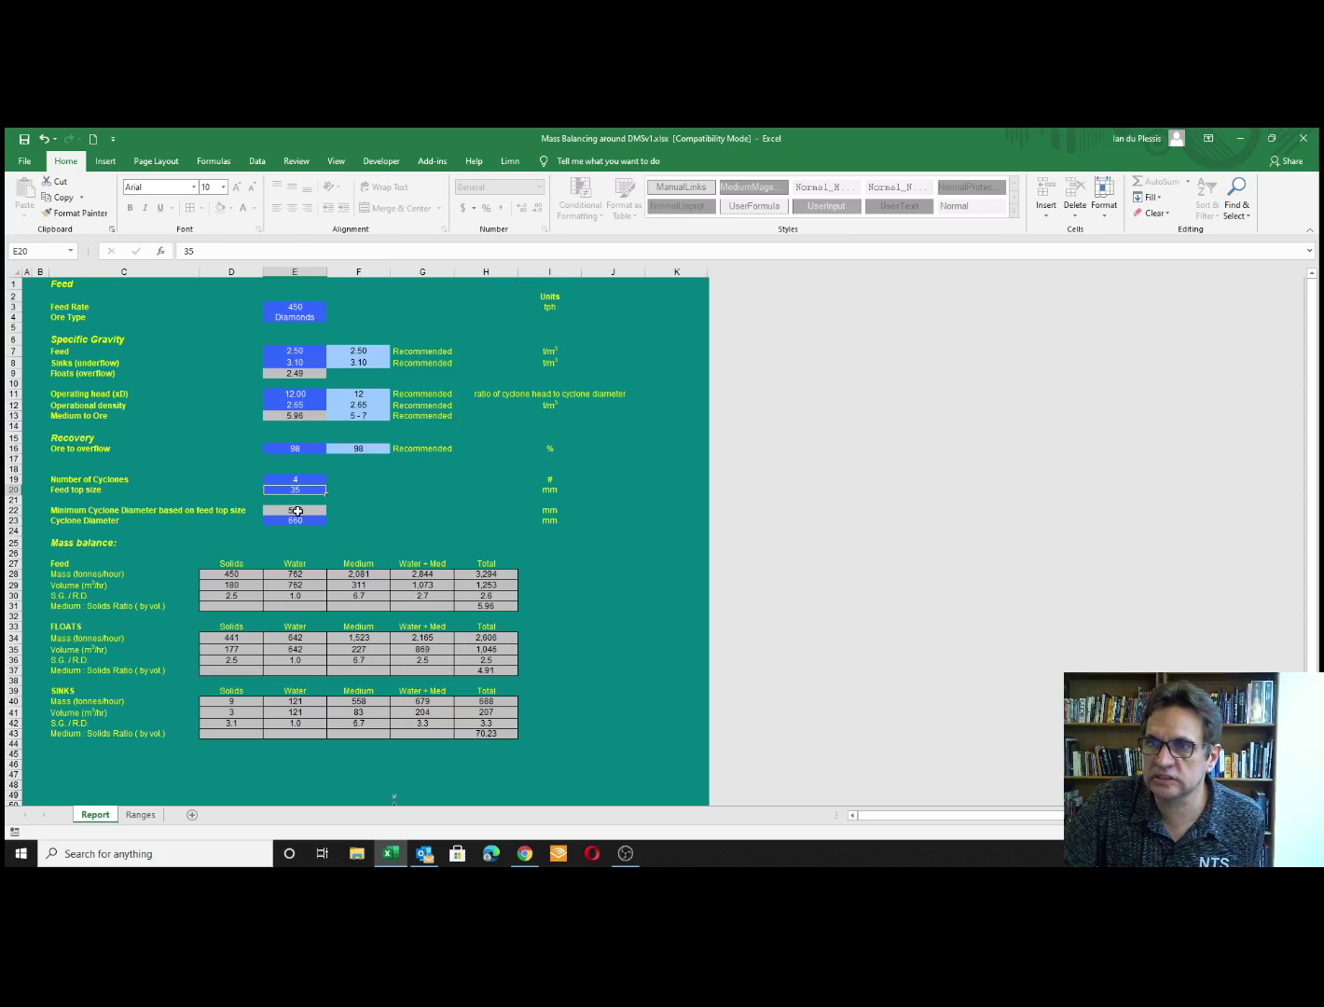
Enter a 25 mm feed top size in E20, dropping the minimum cyclone diameter to 423 mm
{"action": "left_click", "coordinate": [296, 509]}
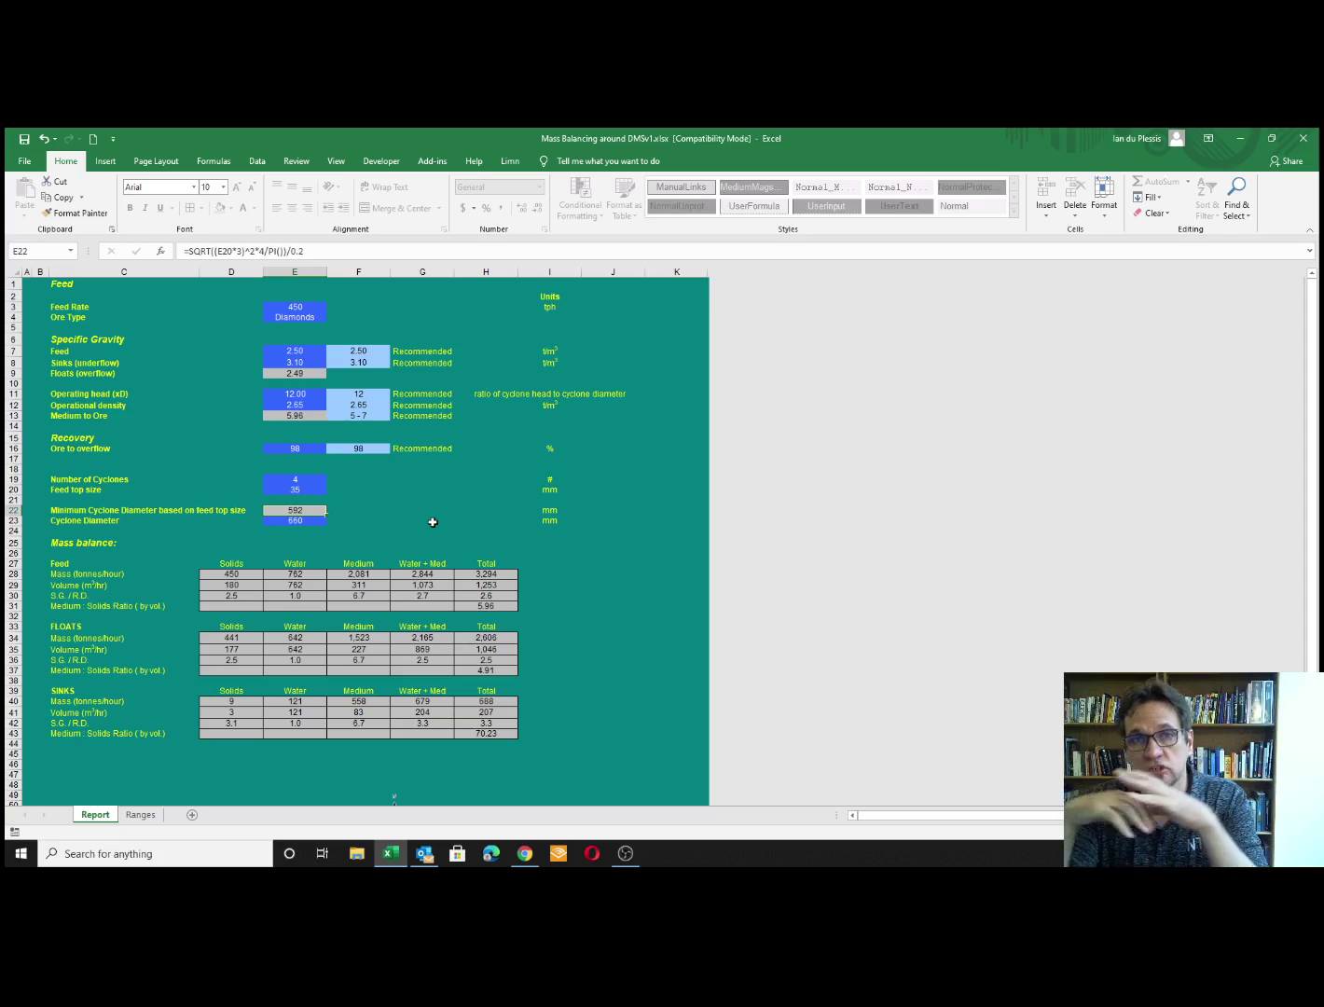
{"action": "left_click", "coordinate": [284, 491]}
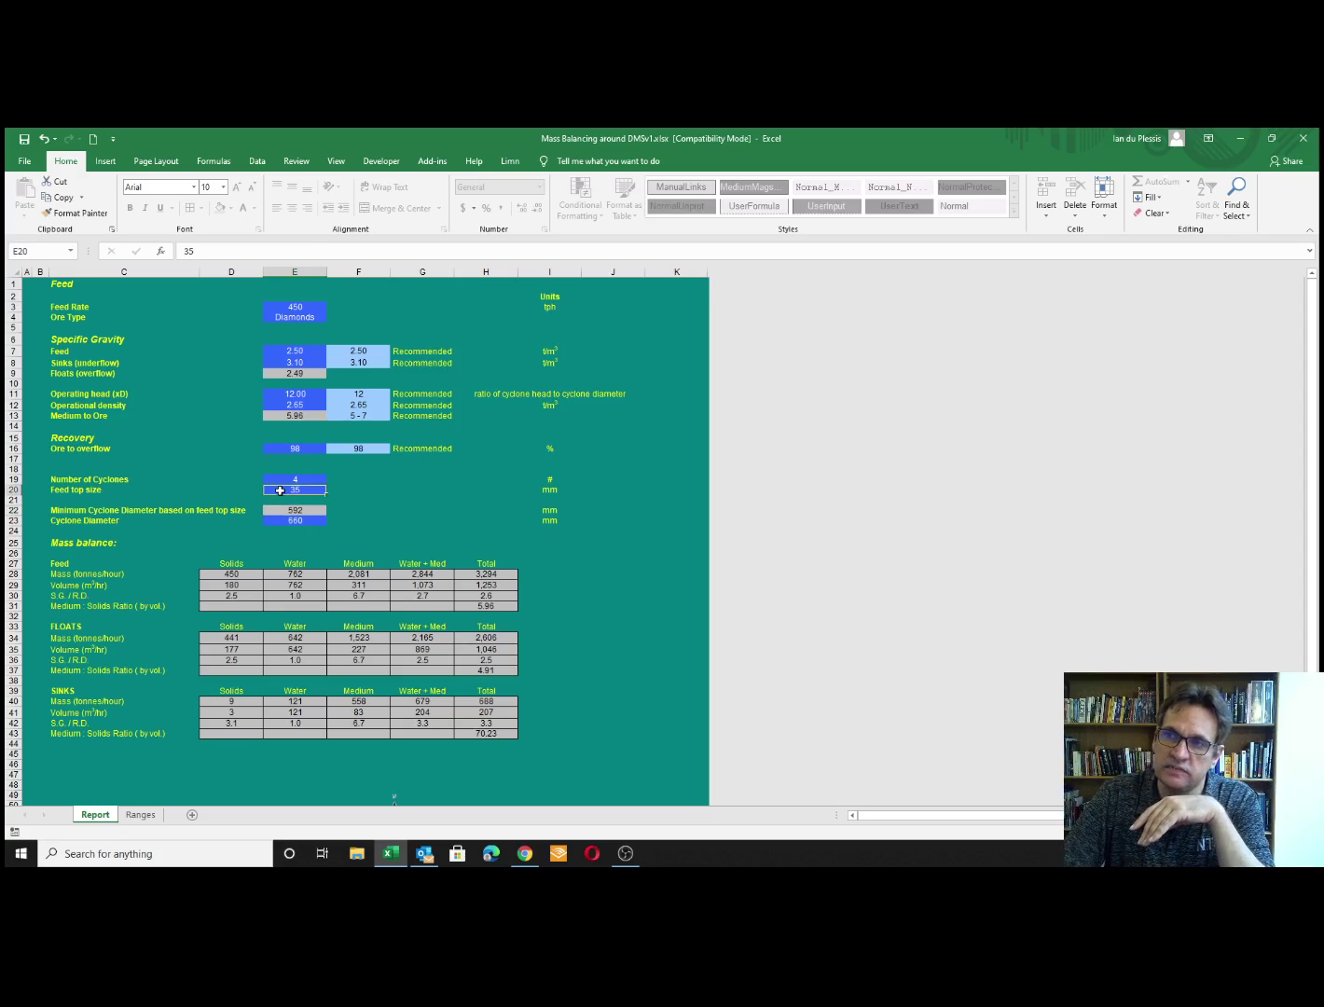
{"action": "type", "text": "25"}
{"action": "key", "text": "ctrl+Return"}
{"action": "left_click", "coordinate": [291, 512]}
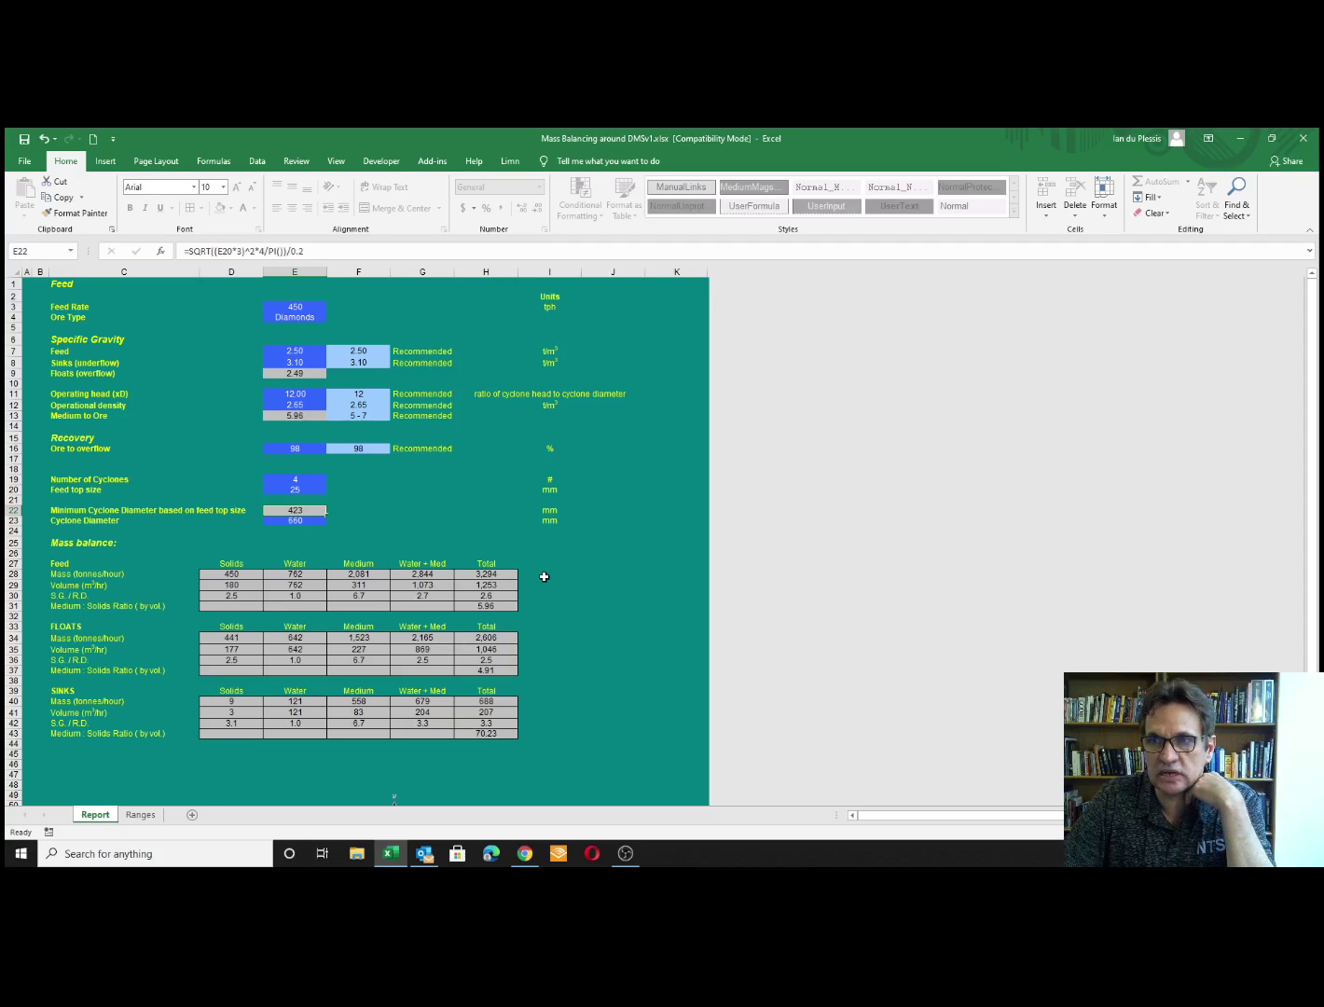
{"action": "left_click", "coordinate": [304, 521]}
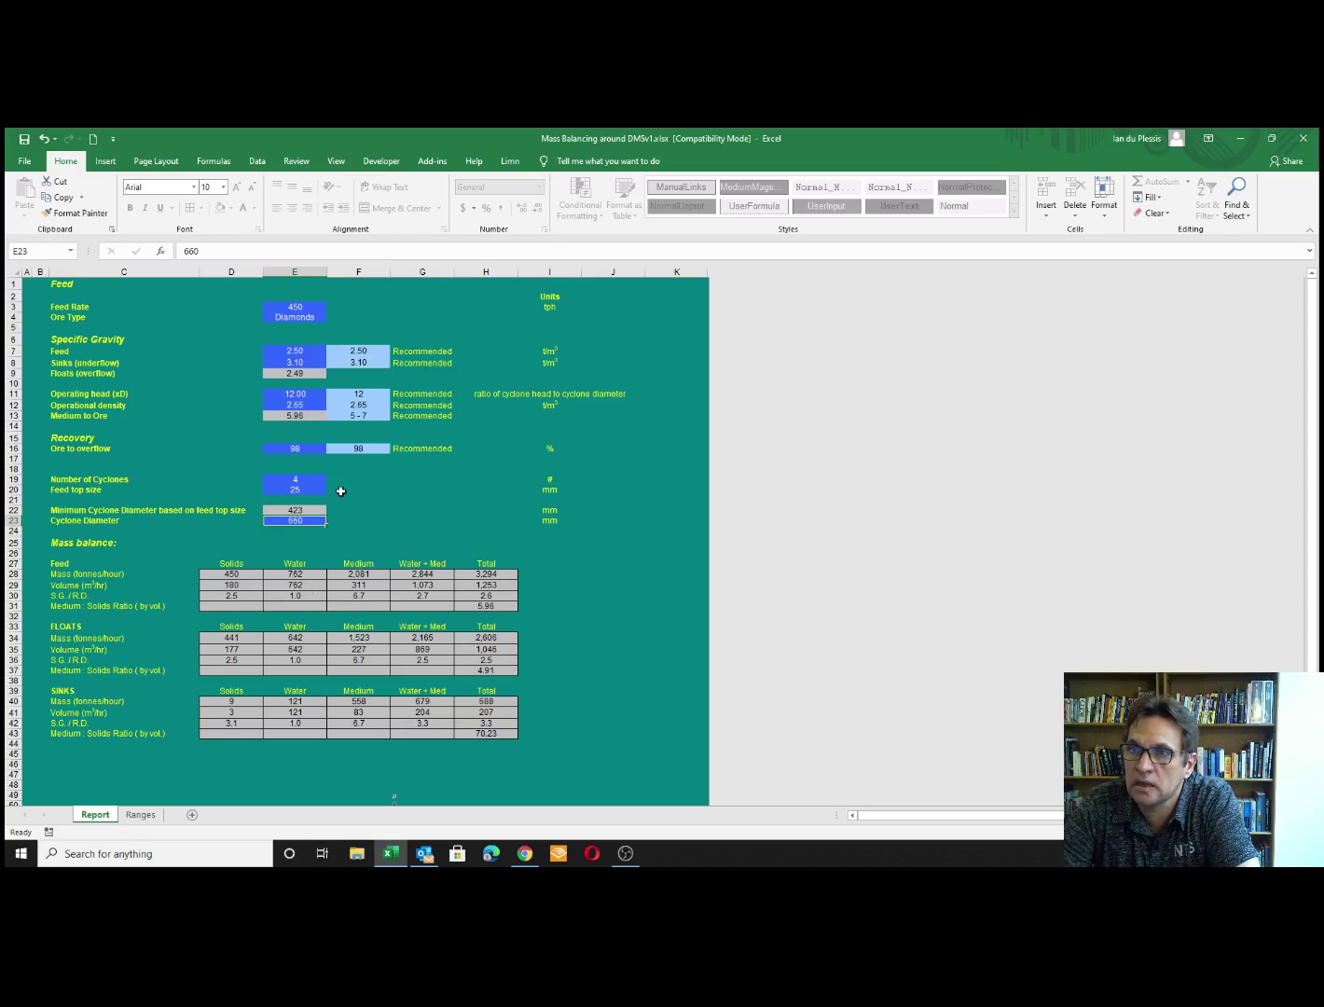
{"action": "left_click", "coordinate": [294, 308]}
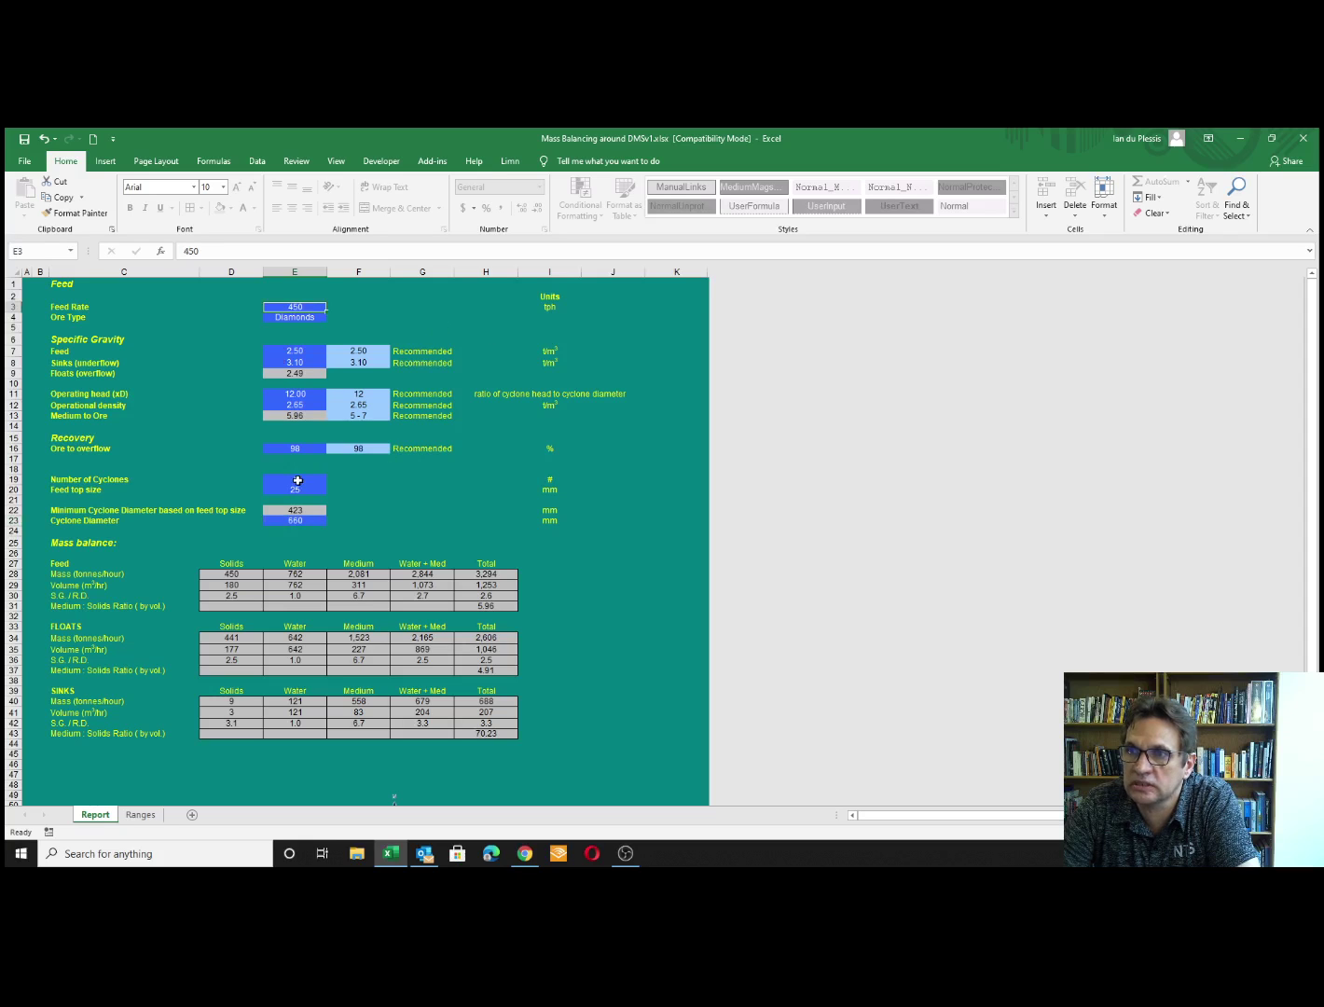
{"action": "left_click", "coordinate": [296, 480]}
{"action": "type", "text": "3"}
{"action": "key", "text": "ctrl+Return"}
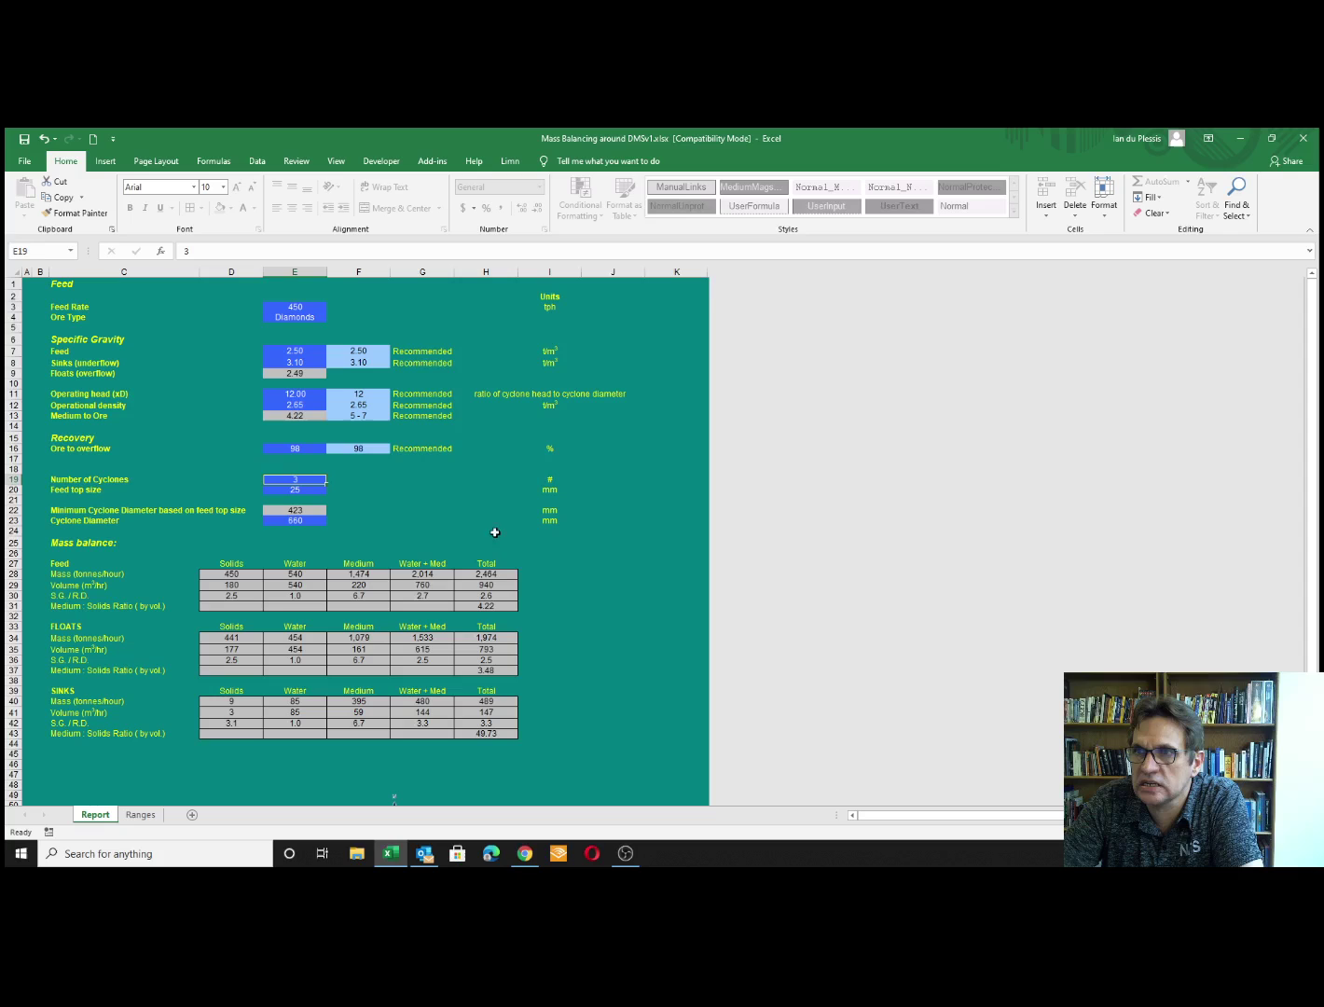
{"action": "left_click", "coordinate": [481, 606]}
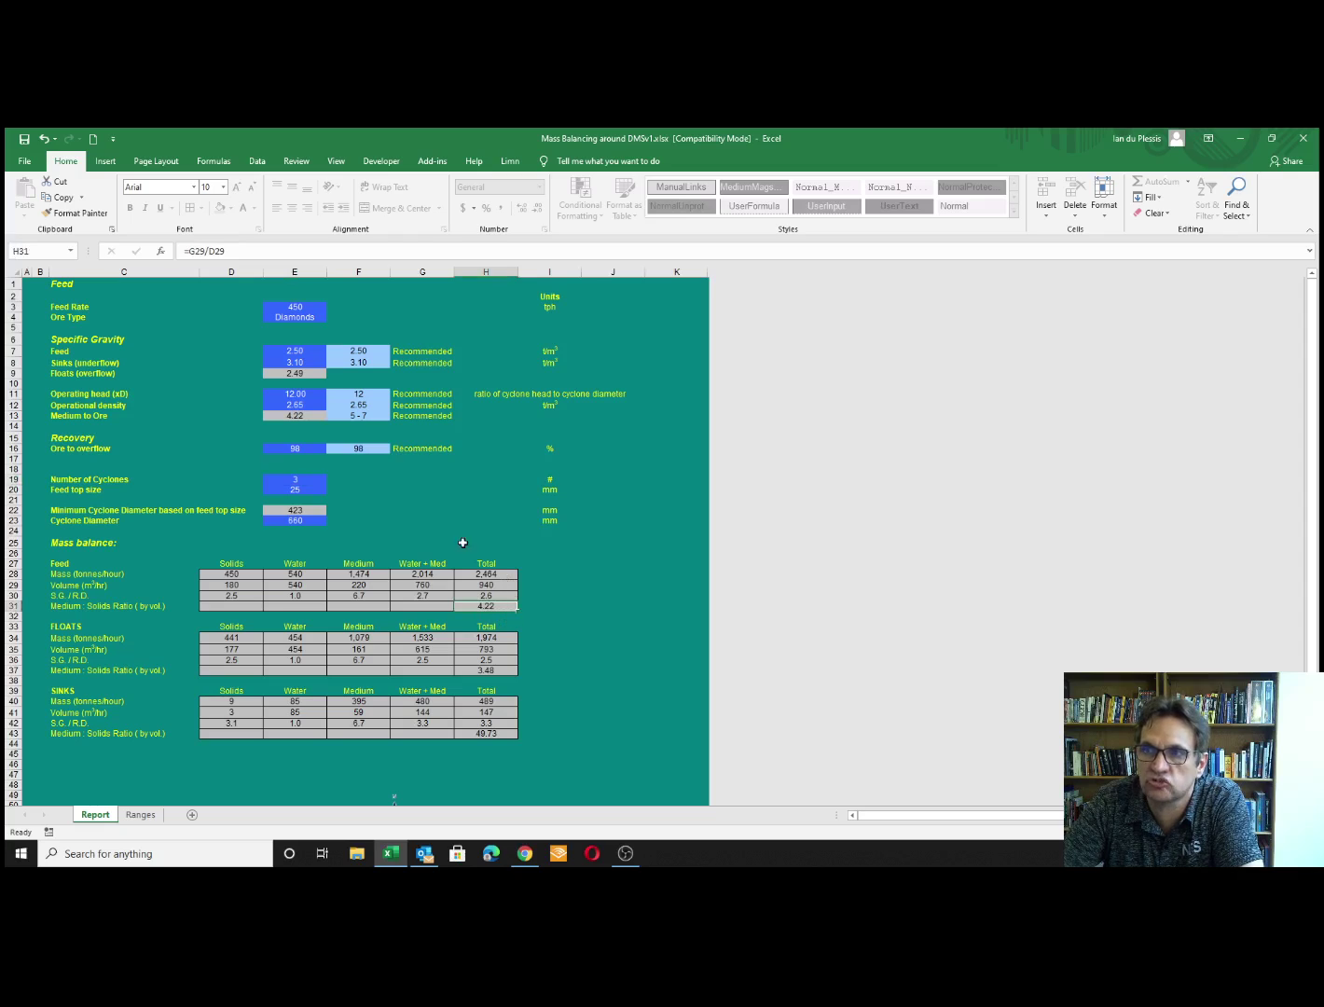
{"action": "left_click", "coordinate": [375, 415]}
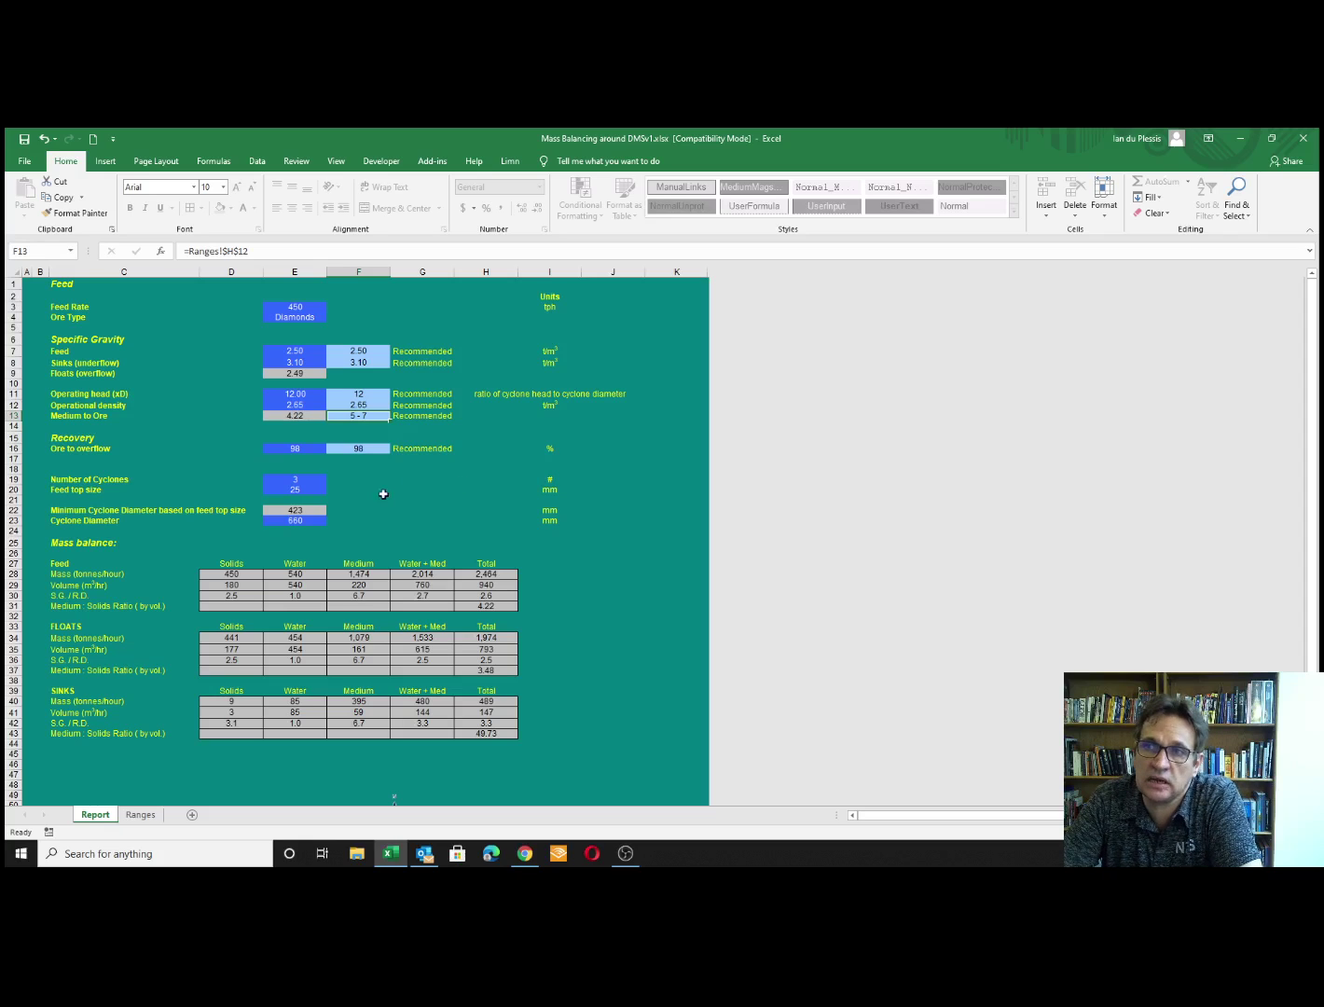
{"action": "left_click", "coordinate": [308, 478]}
{"action": "type", "text": "4"}
{"action": "key", "text": "Return"}
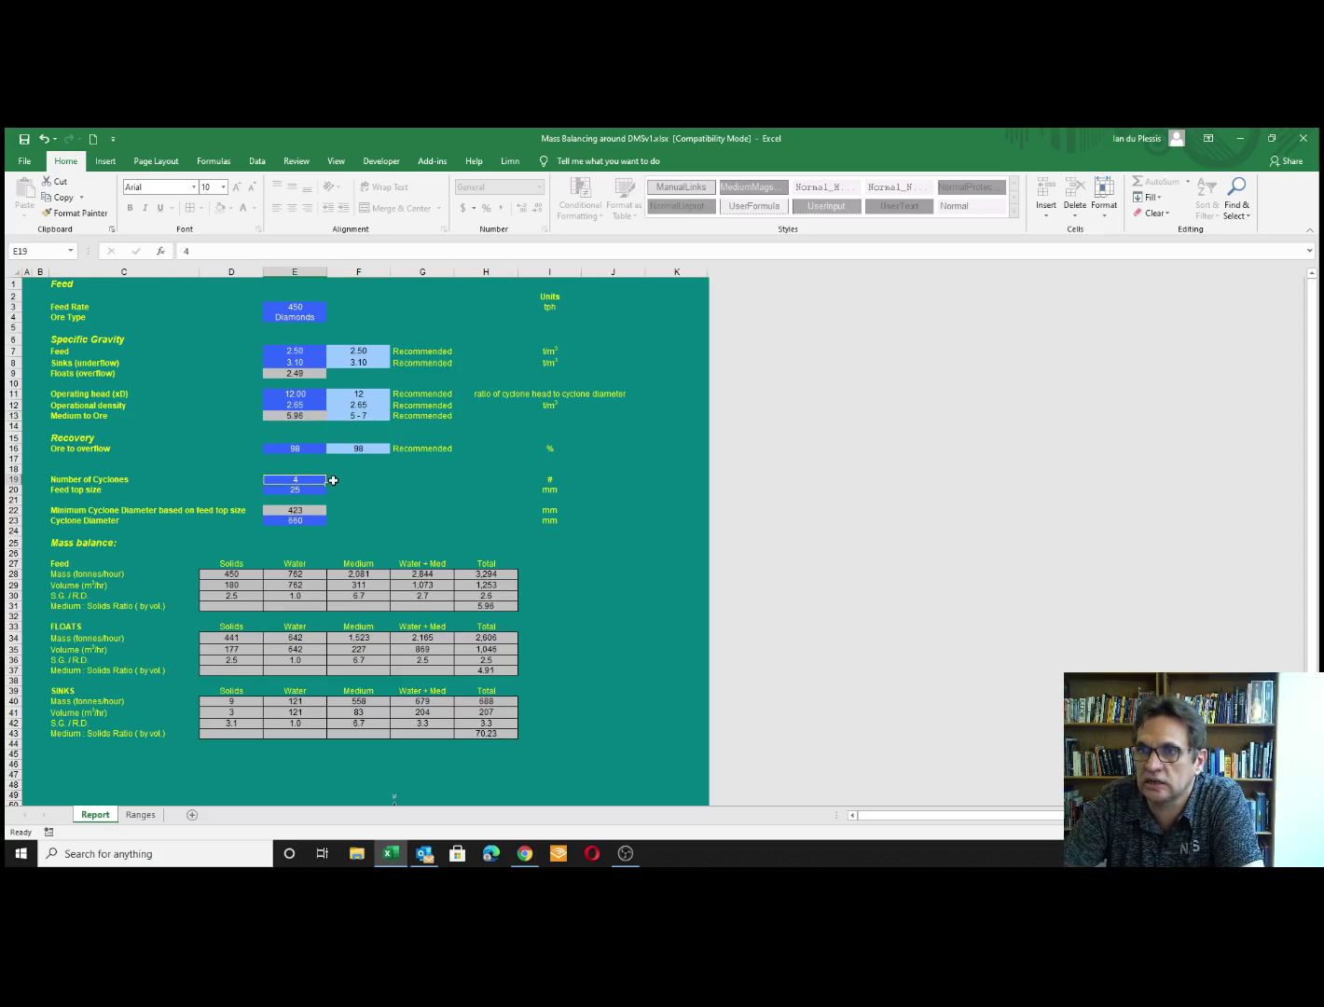
Enter an 800 mm cyclone diameter in E23 and 2 cyclones in E19
{"action": "left_click", "coordinate": [309, 520]}
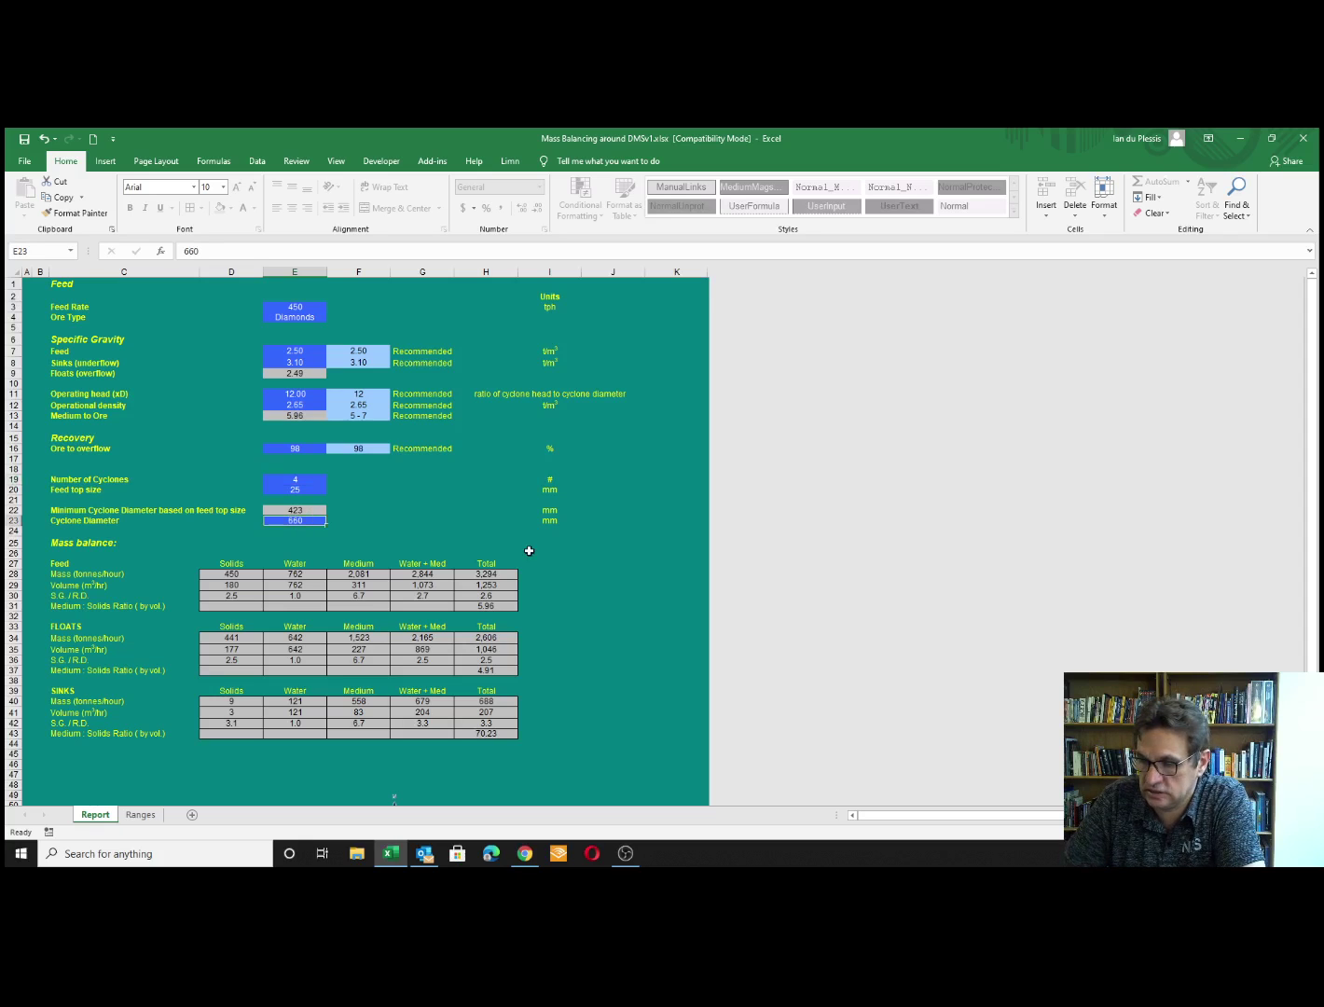
{"action": "type", "text": "800"}
{"action": "left_click", "coordinate": [303, 479]}
{"action": "type", "text": "2"}
{"action": "key", "text": "ctrl+Return"}
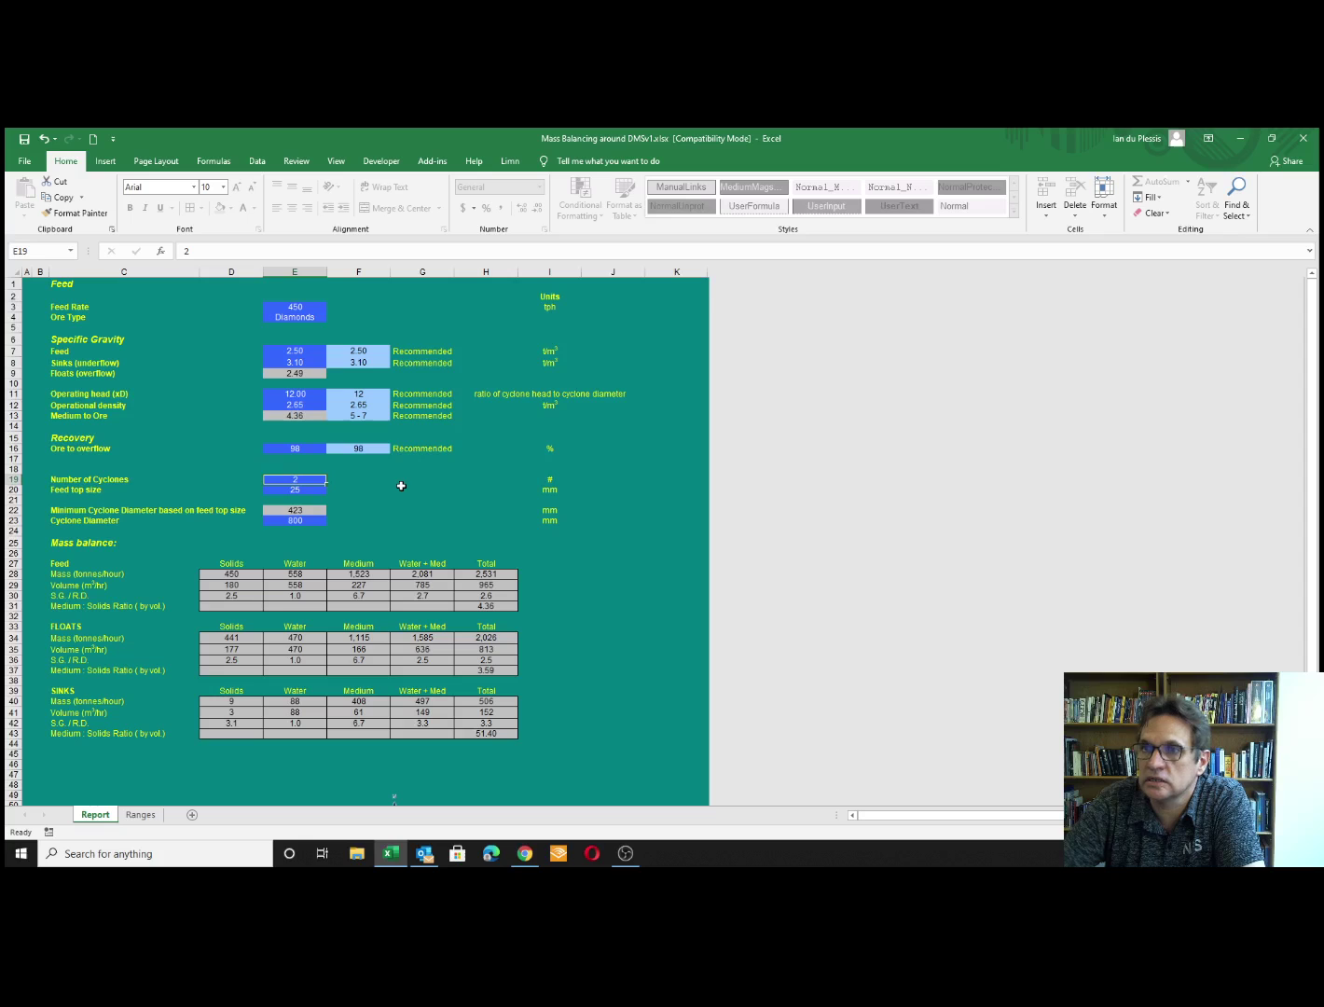
Raise the cyclone diameter to 900 mm, giving a 6.03 medium-to-ore ratio, and check the operating head
{"action": "left_click", "coordinate": [288, 520]}
{"action": "type", "text": "900"}
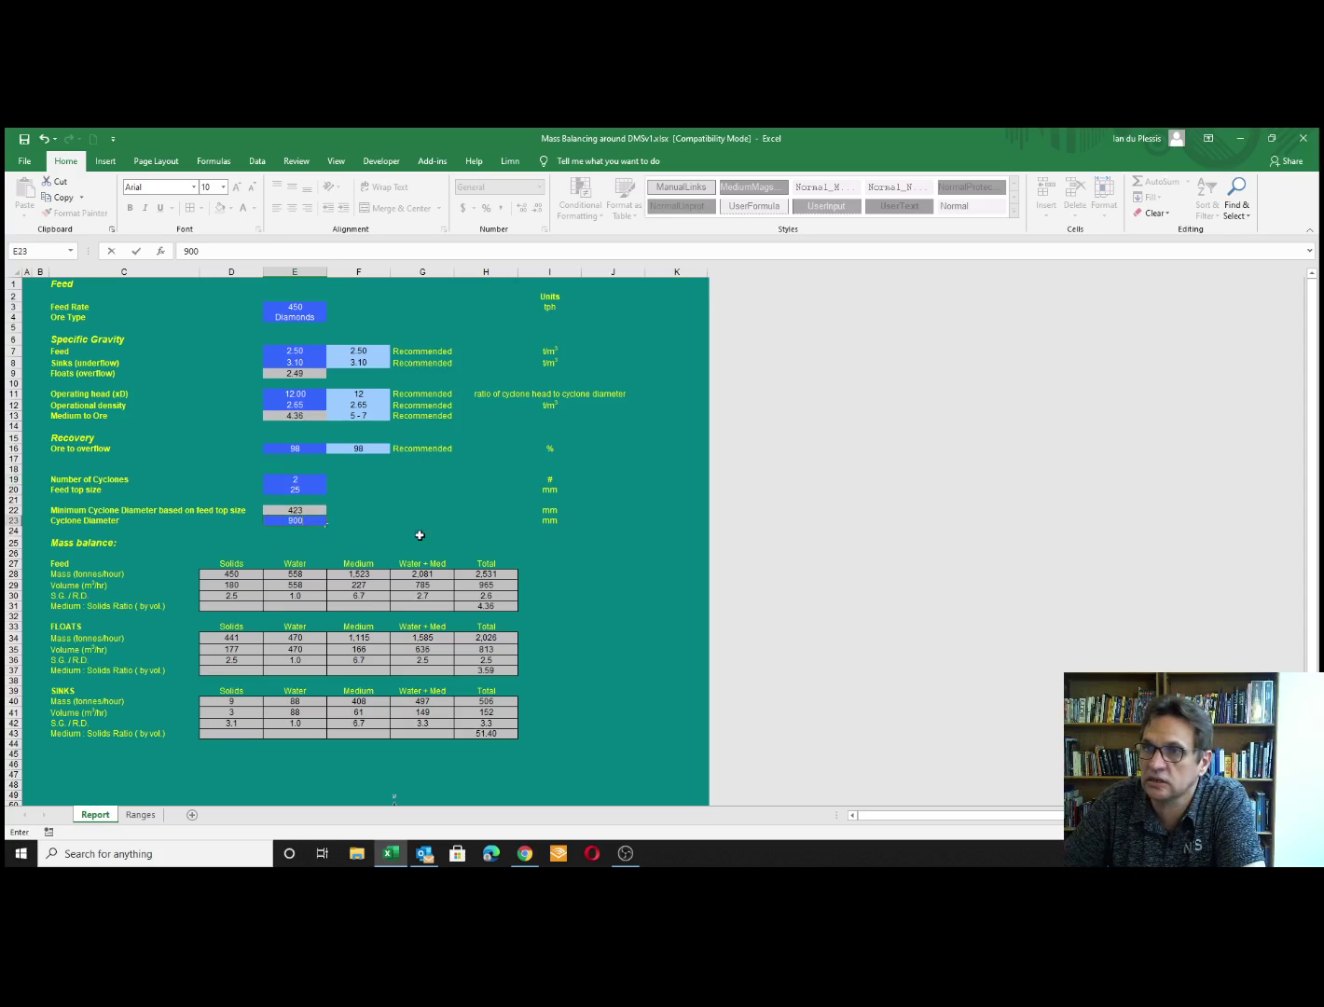
{"action": "key", "text": "ctrl+Return"}
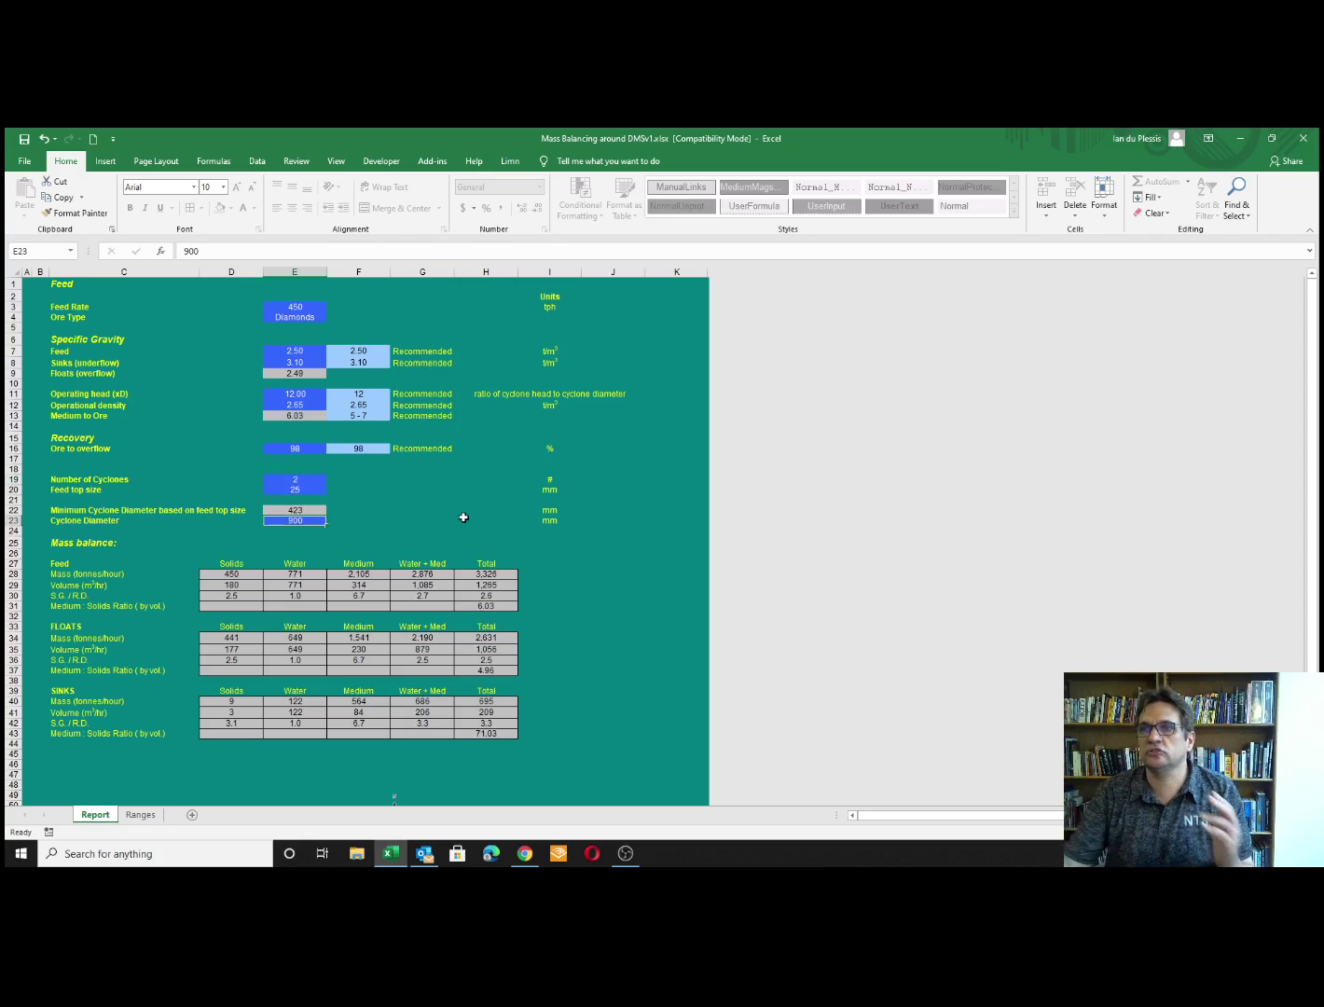
{"action": "left_click", "coordinate": [306, 399]}
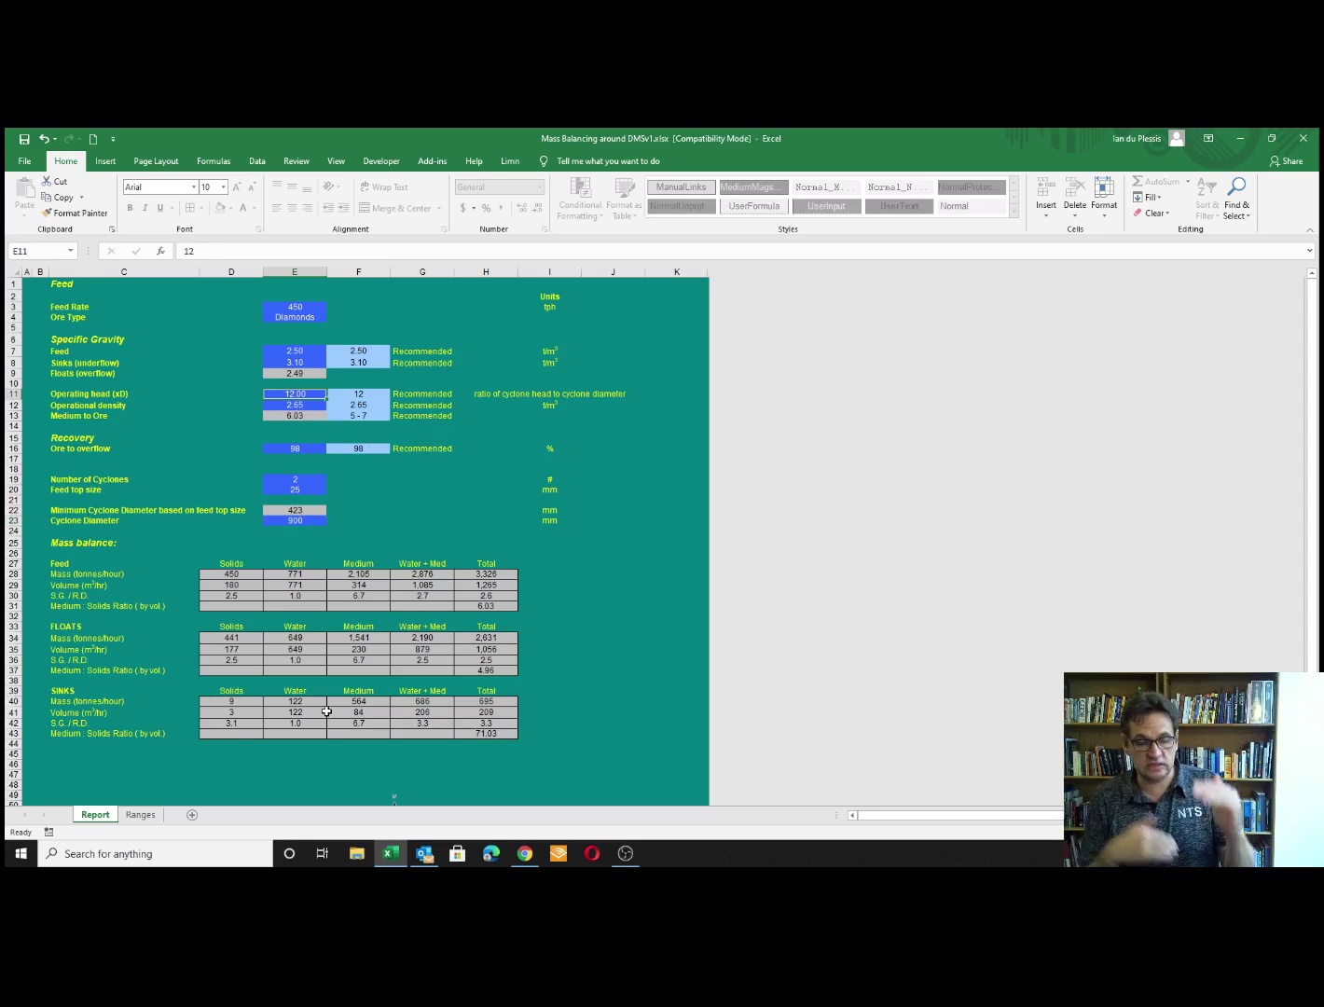